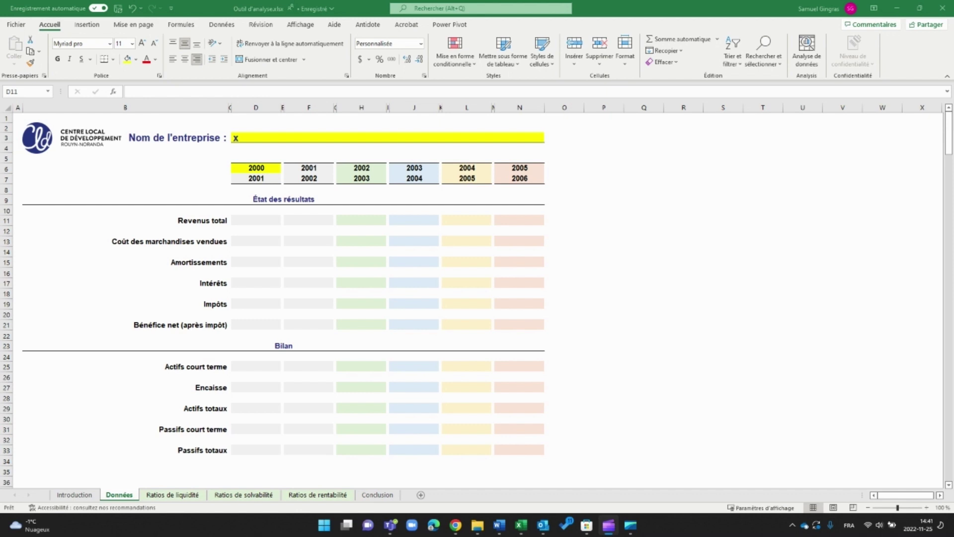
Enter "Pizzeria A-T" as the company name on the Données sheet.
click(244, 138)
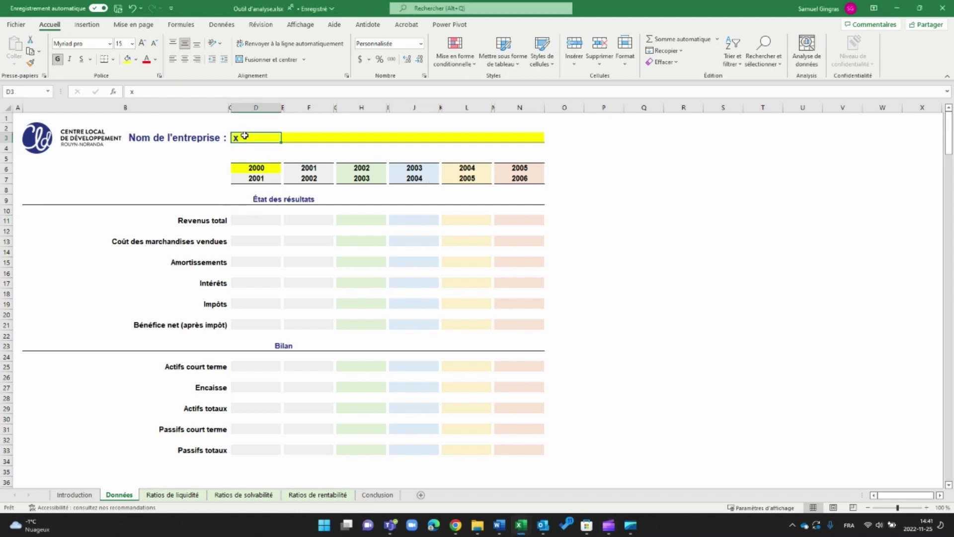
text(Pizz)
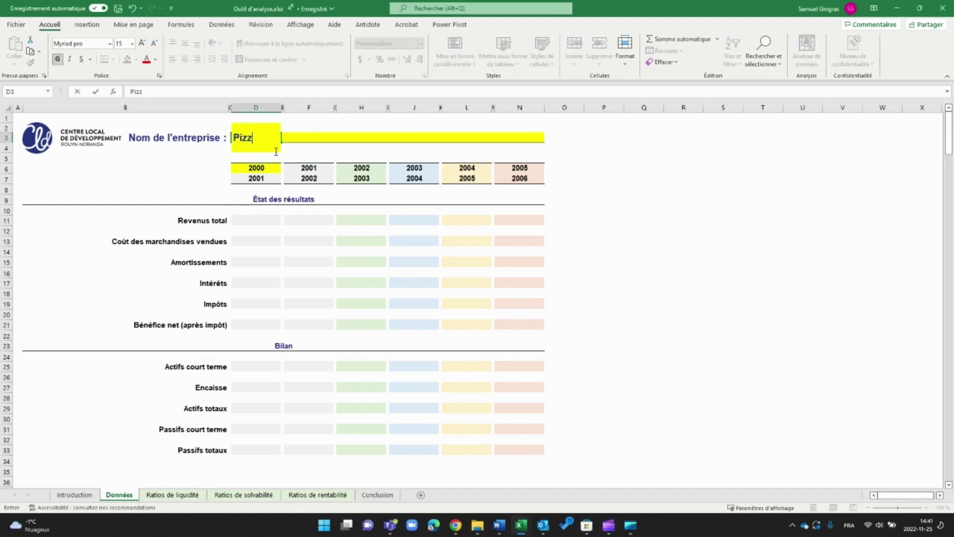
text(eria A-T)
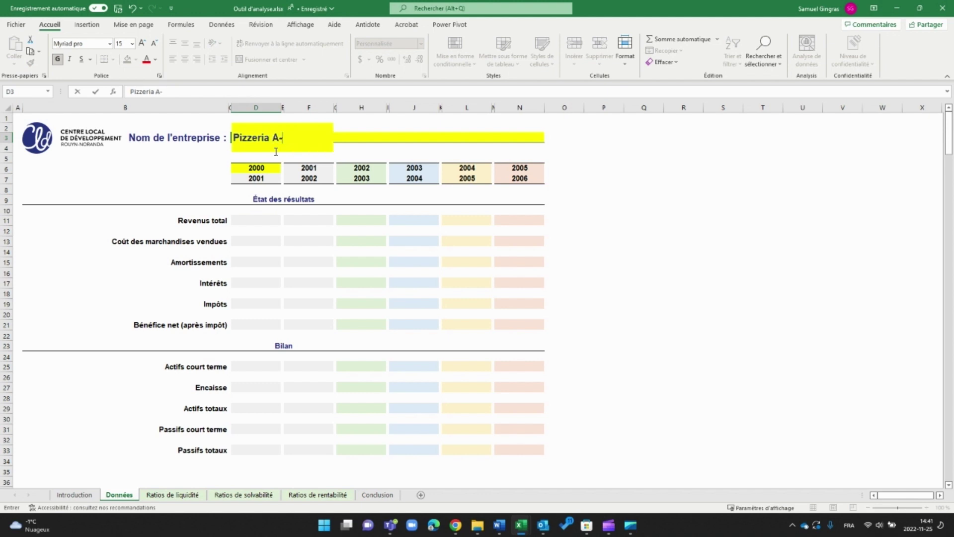
click(194, 168)
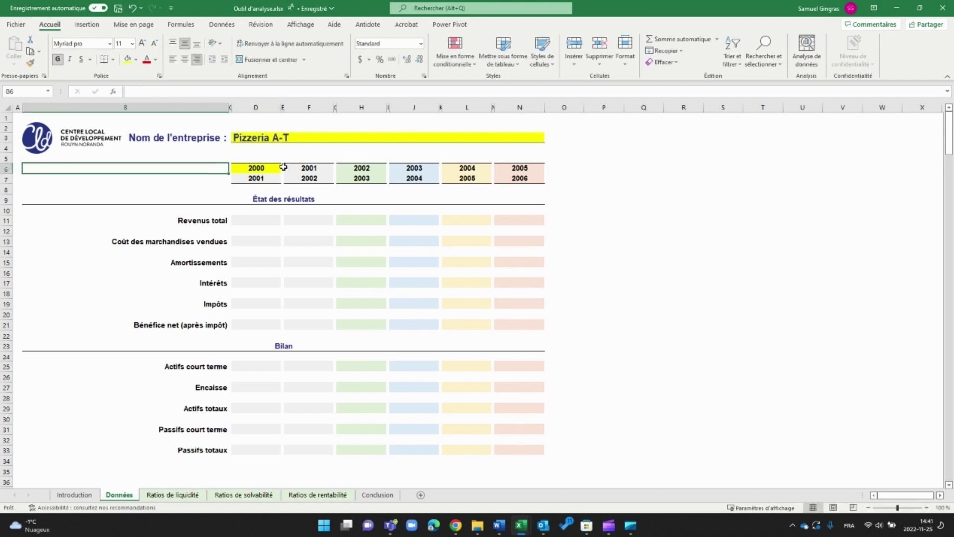
Set the starting year in the yellow cell D6 to 2018.
click(263, 167)
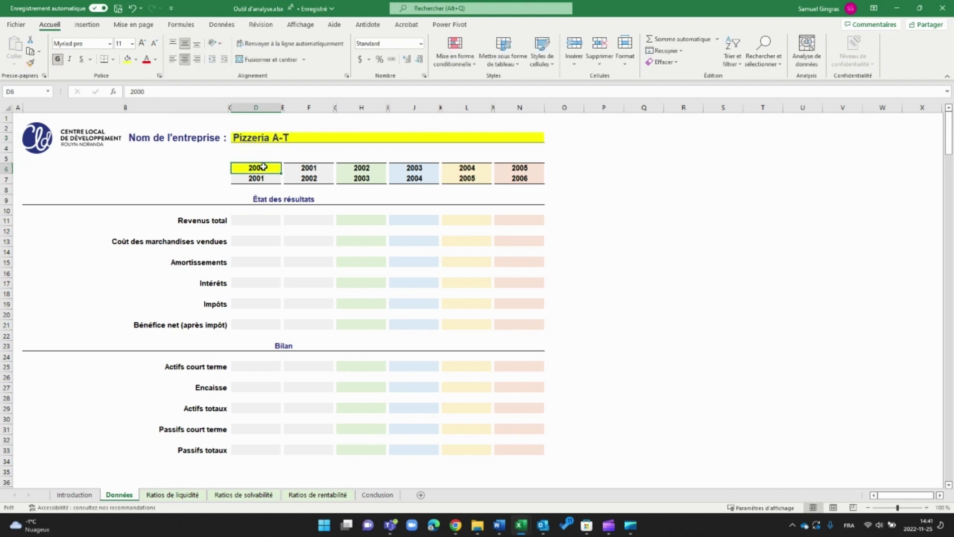
text(2)
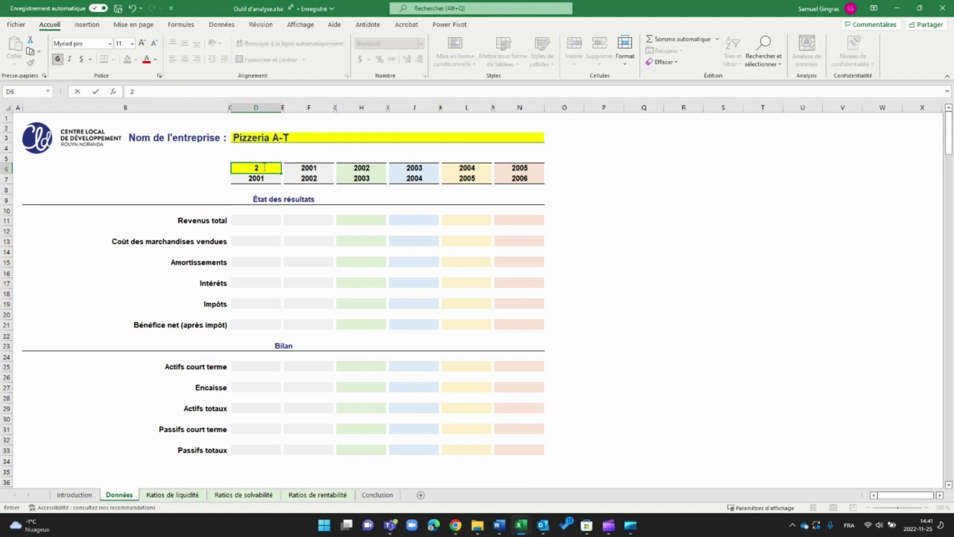
text(0)
text(18)
key(ctrl+Return)
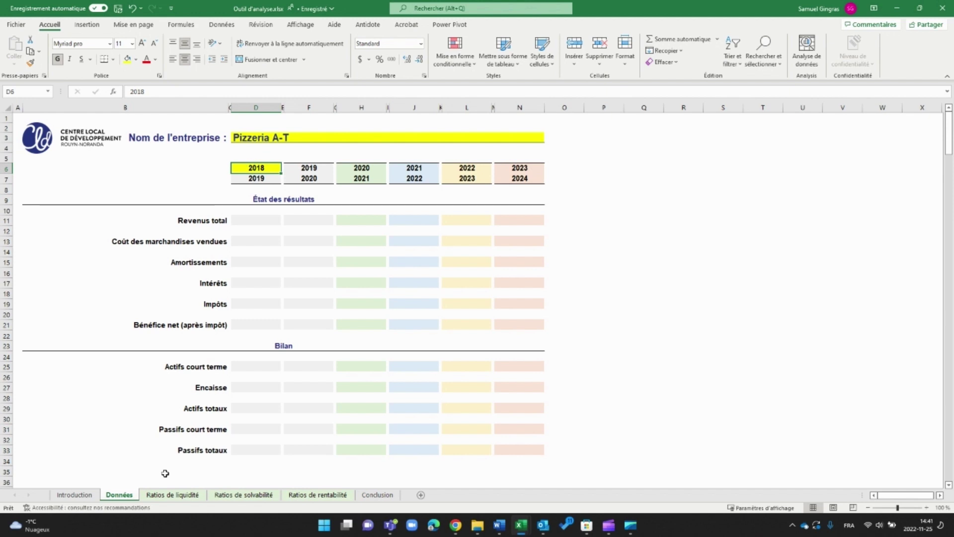
Check the company name and year headers on the Ratios de liquidité and Ratios de solvabilité sheets, and return to Données.
click(170, 495)
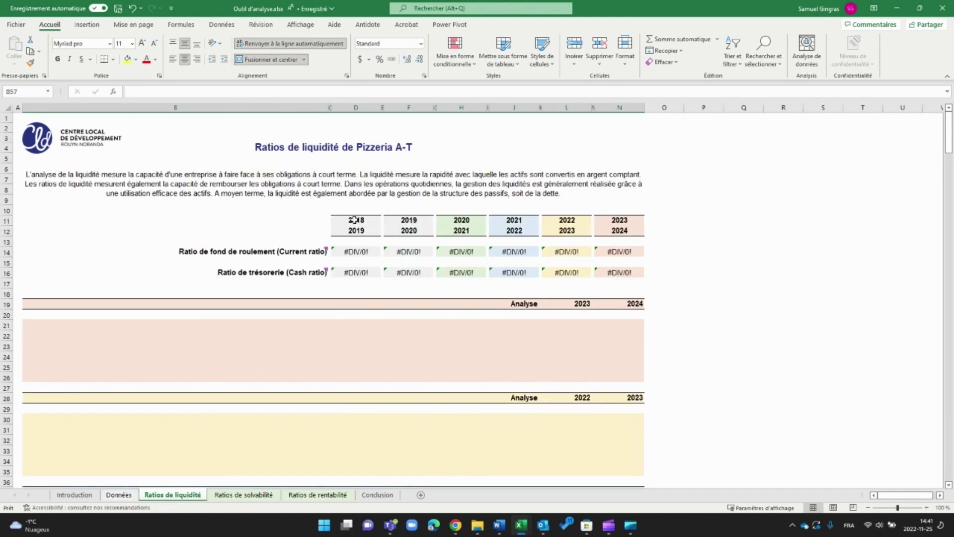
click(239, 495)
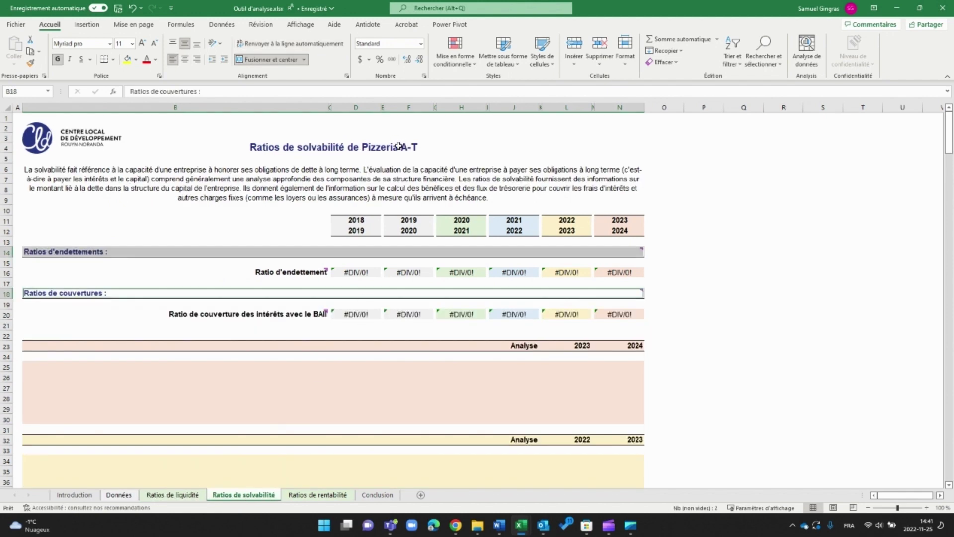
click(180, 496)
click(121, 495)
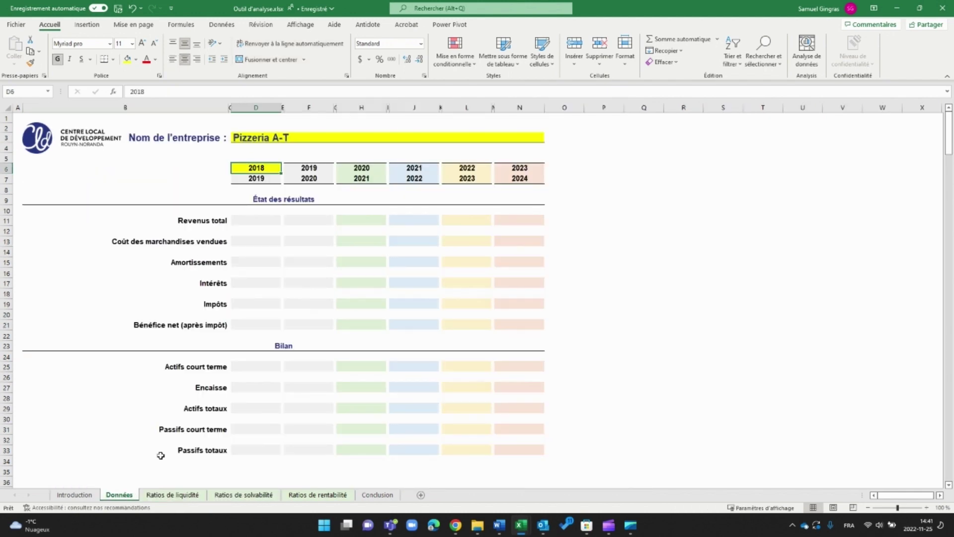
In the 2018-2019 column, enter 200000 for Revenus total and 80000 for Coût des marchandises vendues.
click(251, 219)
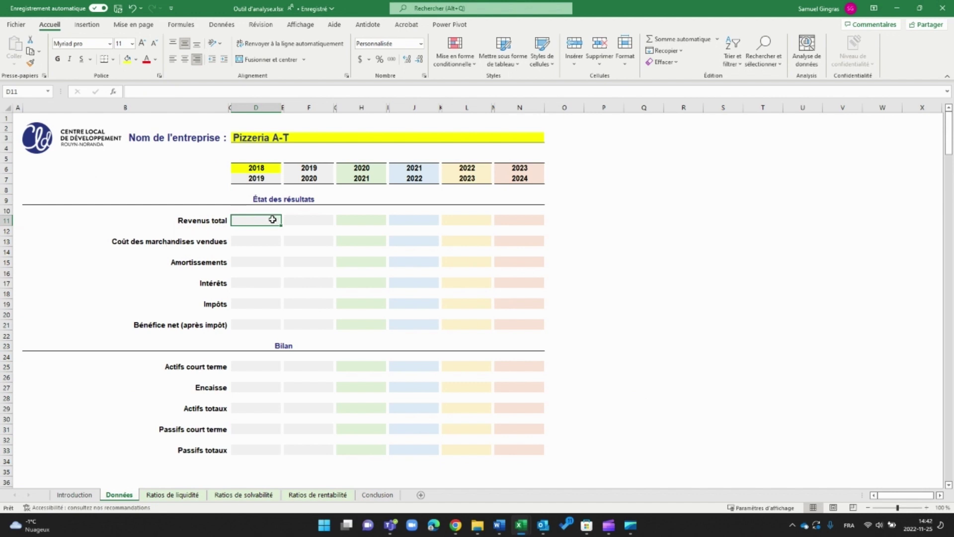
text(200000)
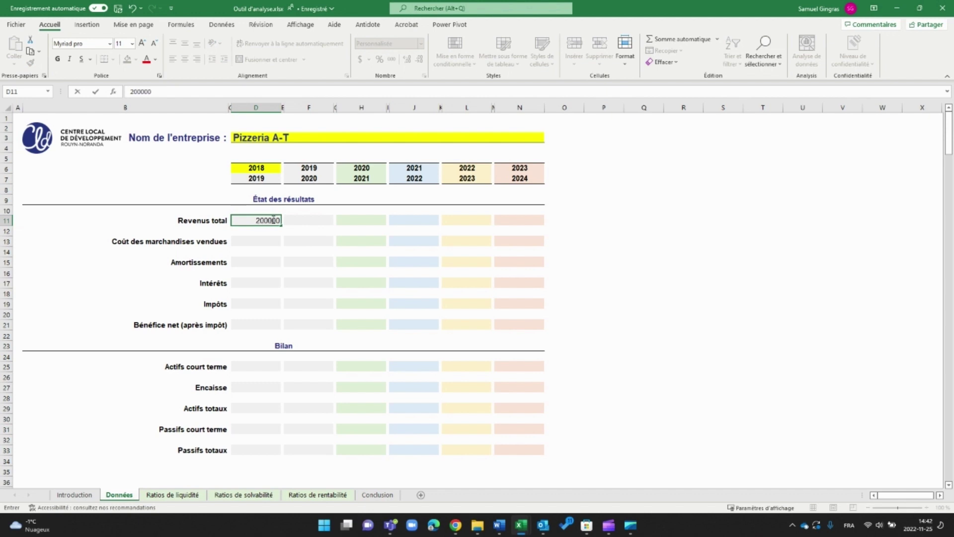
key(Return)
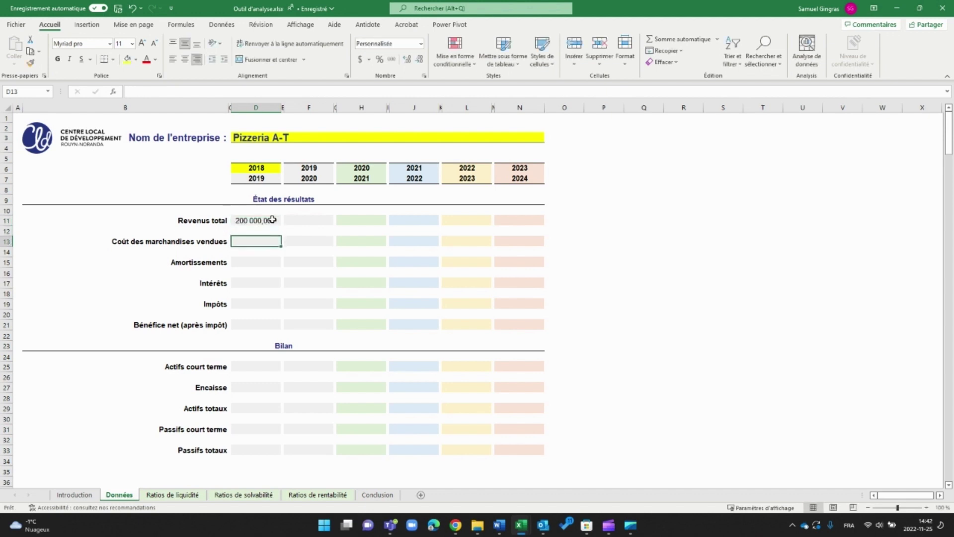
text(8)
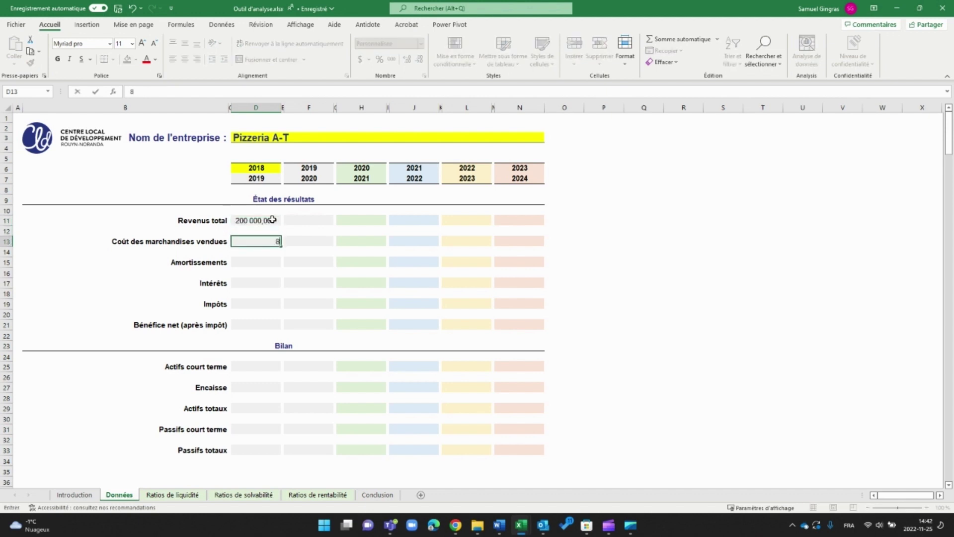
text(0000)
key(Return)
key(Return)
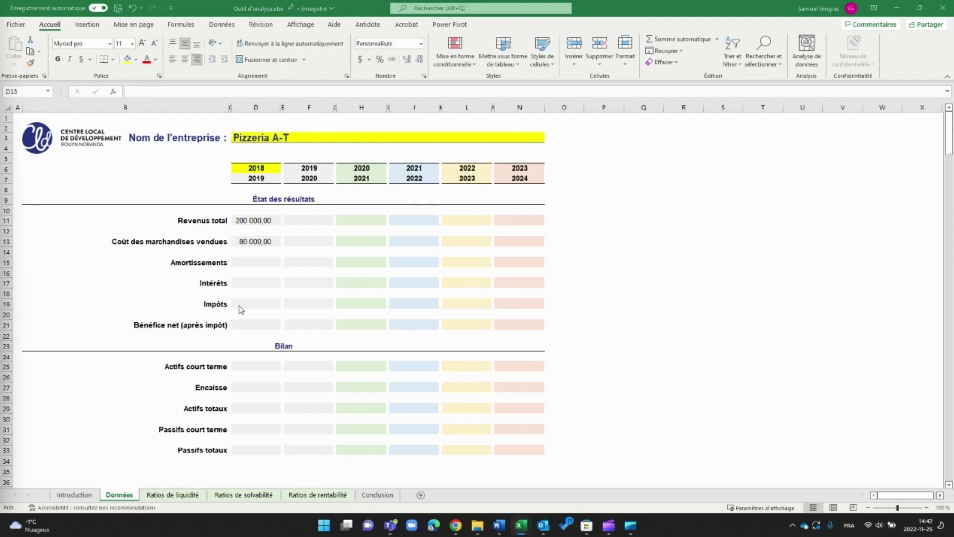
Enter 30000 for Amortissements and 10000 for Intérêts in the 2018-2019 column.
click(256, 263)
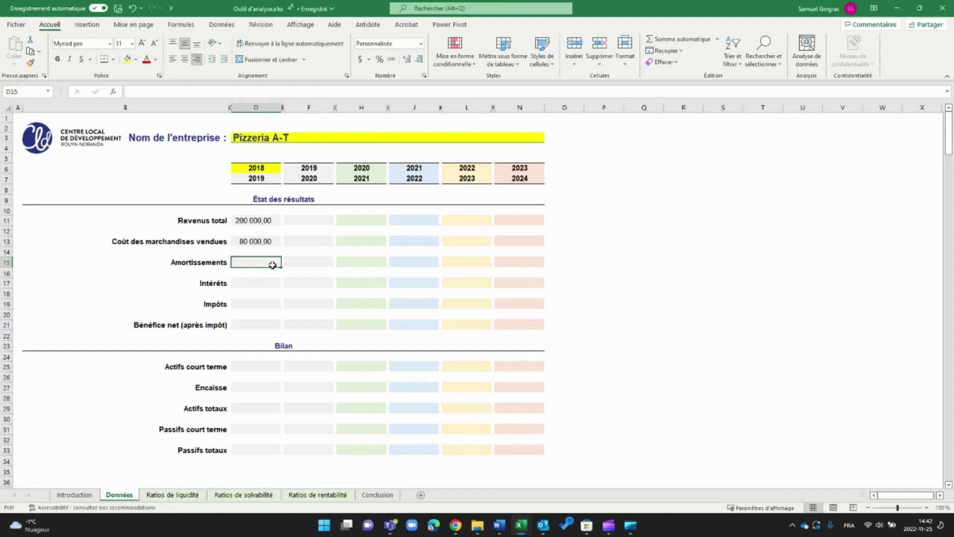
text(30000)
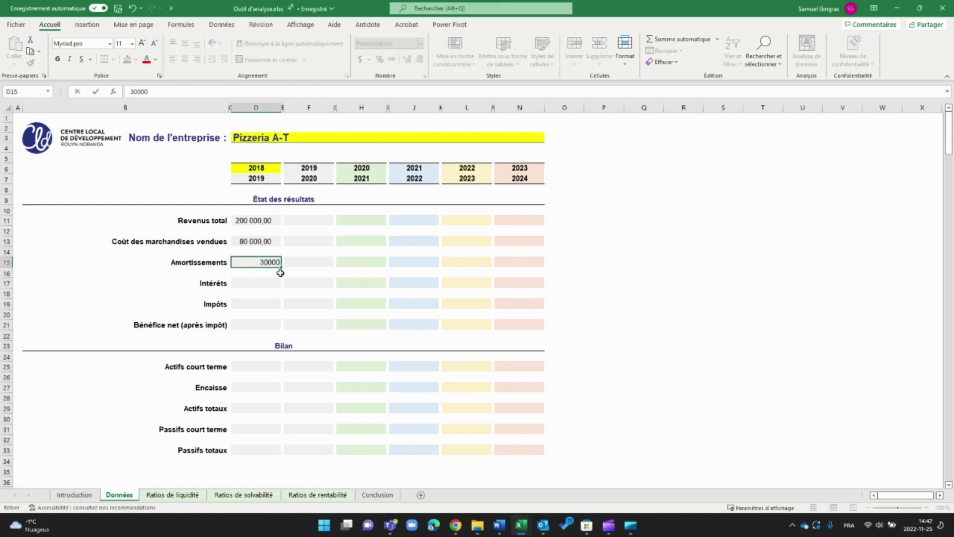
click(267, 284)
text(1000)
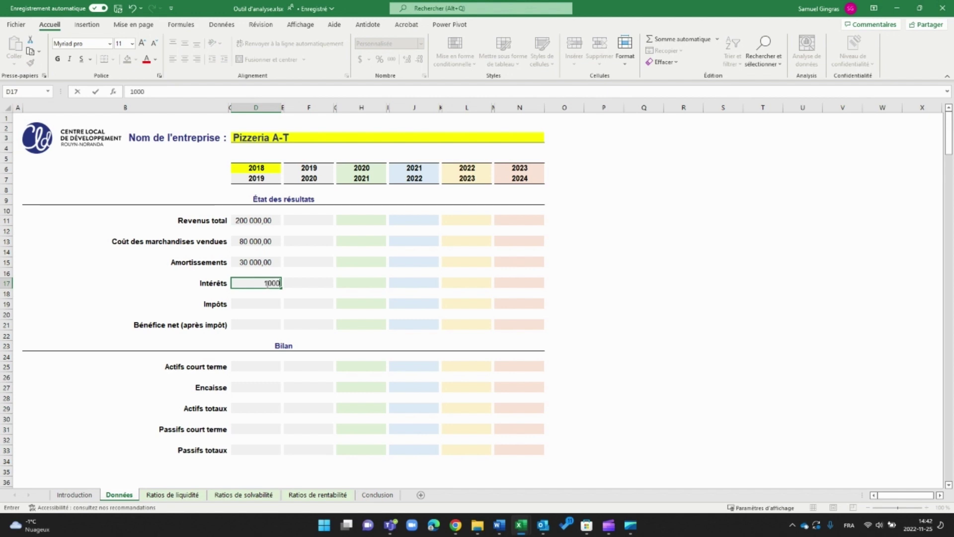
key(Return)
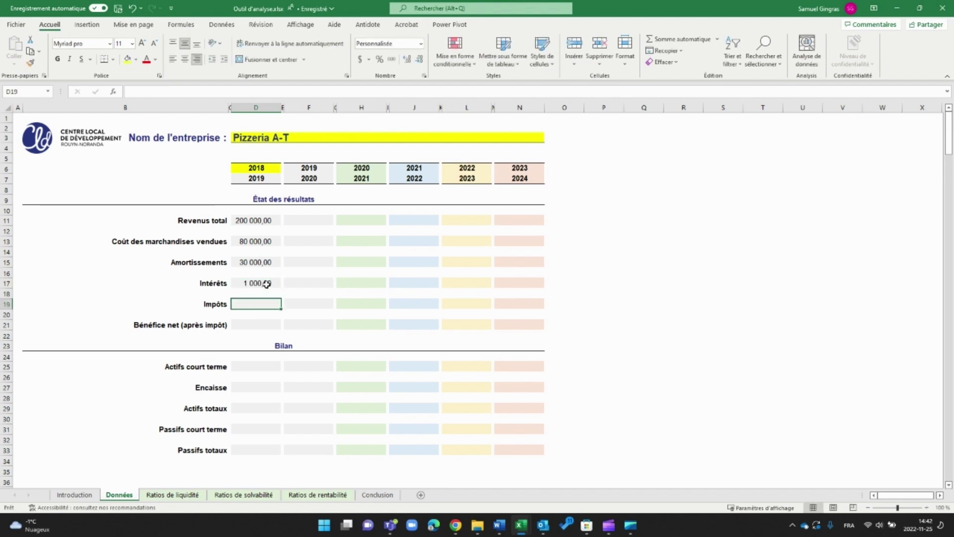
click(242, 282)
text(10000)
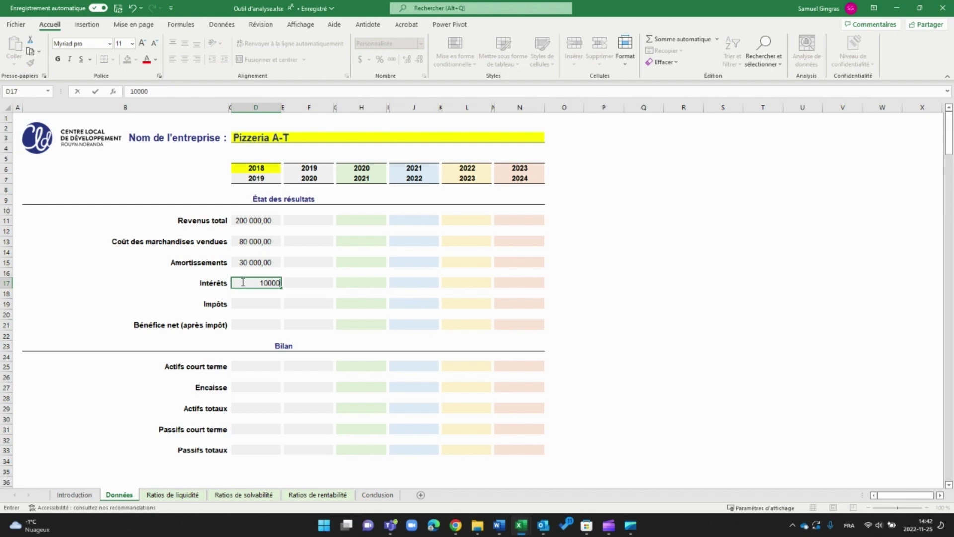
key(Return)
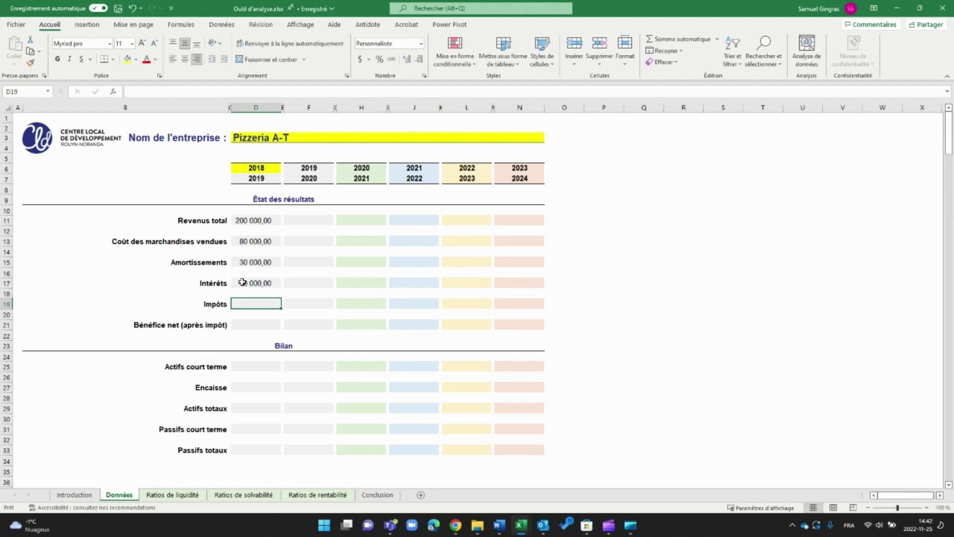
Enter 2500 for Impôts and 7500 for Bénéfice net (après impôt) in the 2018-2019 column.
text(2 50)
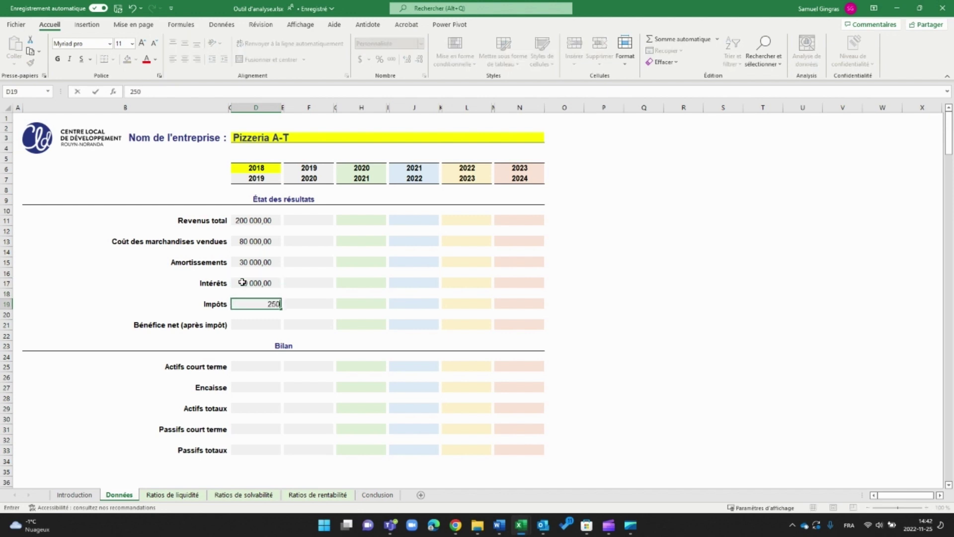
text(0)
key(Return)
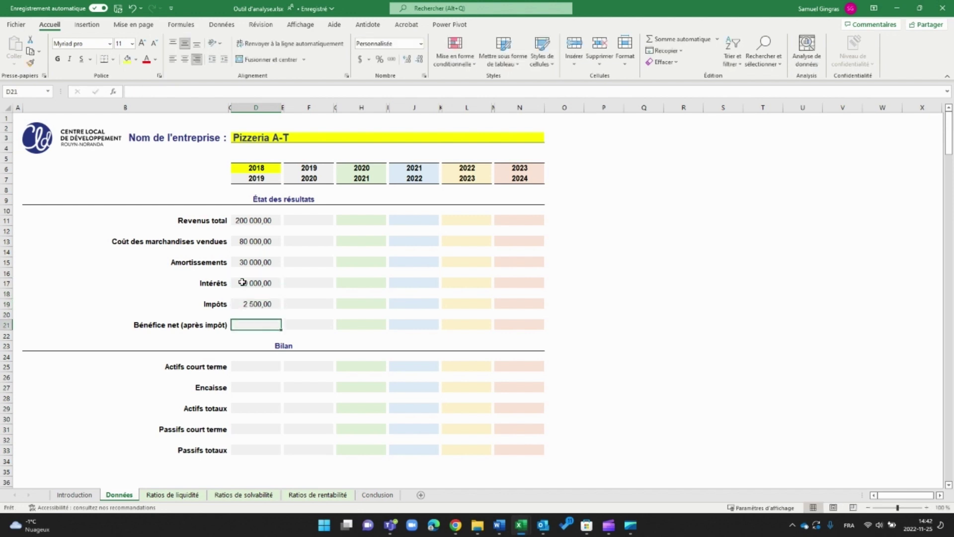
text(7500)
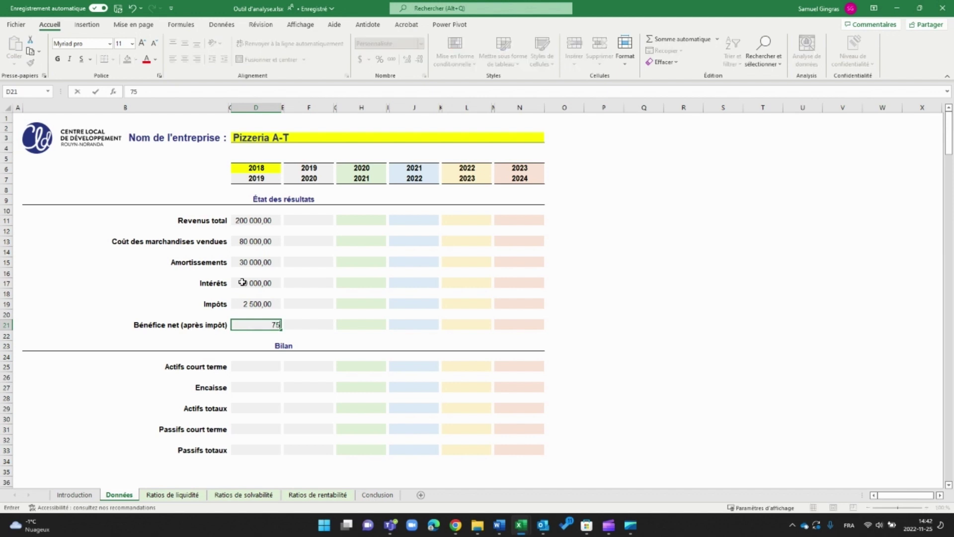
key(Return)
key(Return)
key(Return)
key(Return)
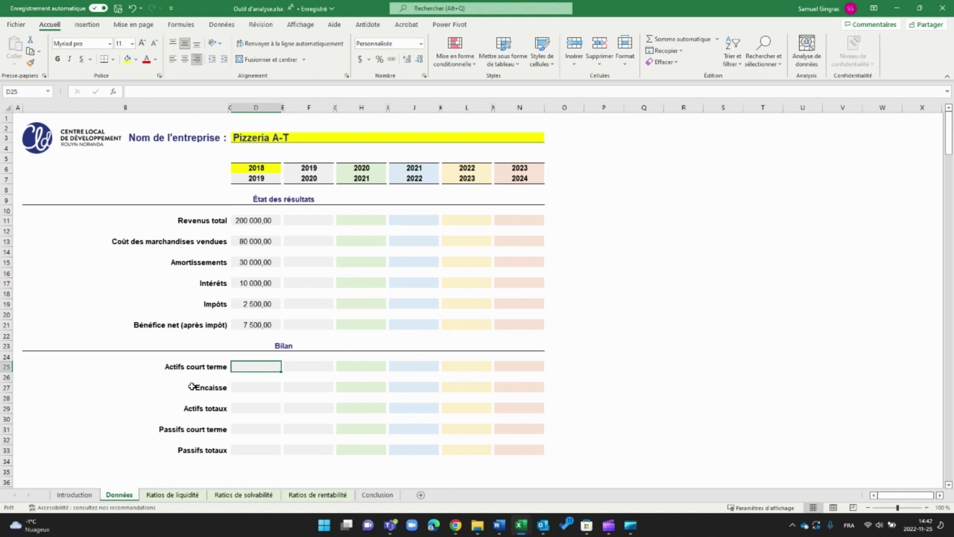
In the Bilan section for 2018-2019, enter 25000 for Actifs court terme and 10000 for Encaisse.
text(25000)
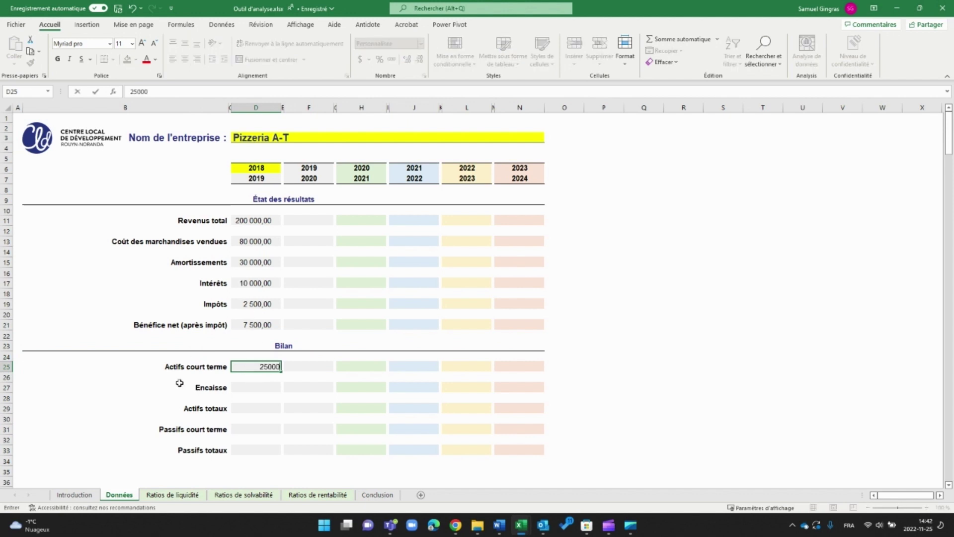
key(Return)
text(1)
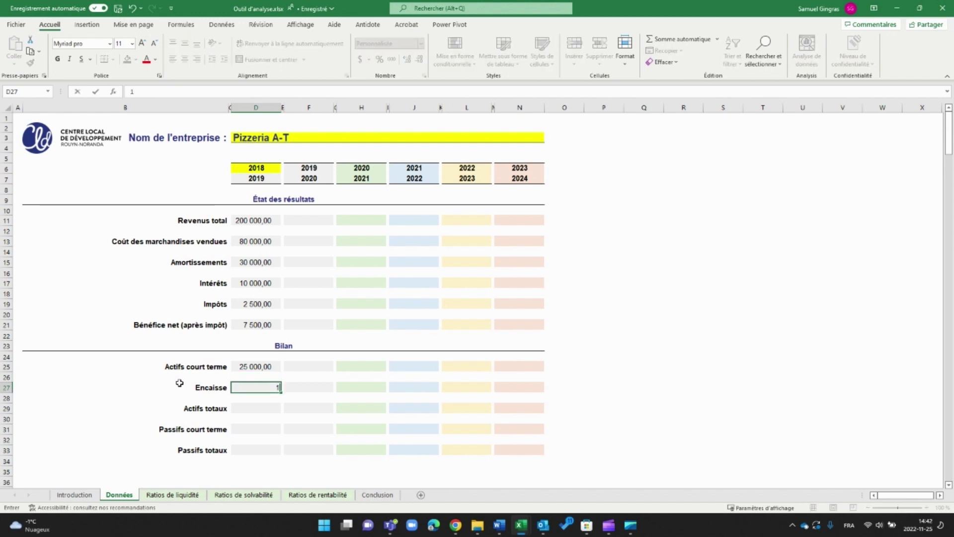
text(0 000)
click(230, 409)
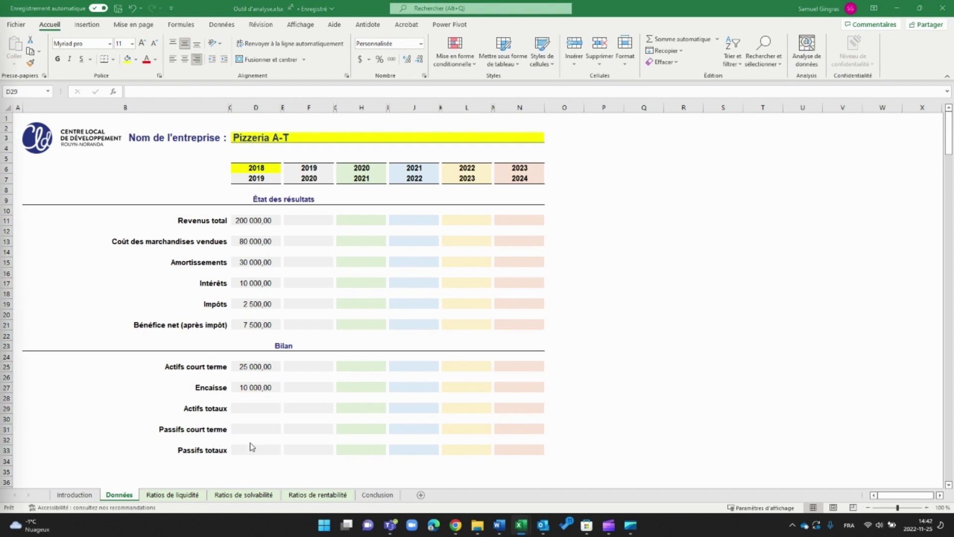
Enter 125000 for Actifs totaux in the 2018-2019 column.
click(240, 406)
text(125 )
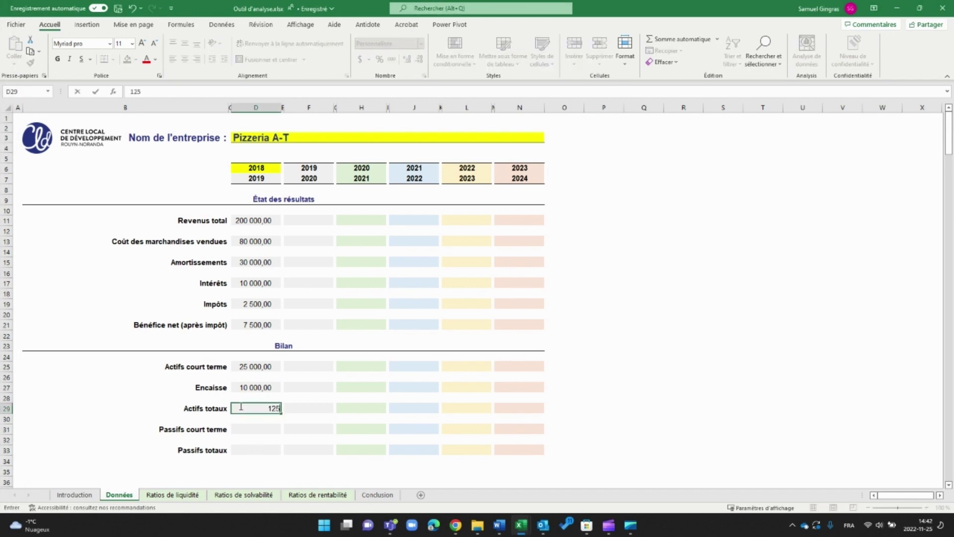
text(000)
key(Return)
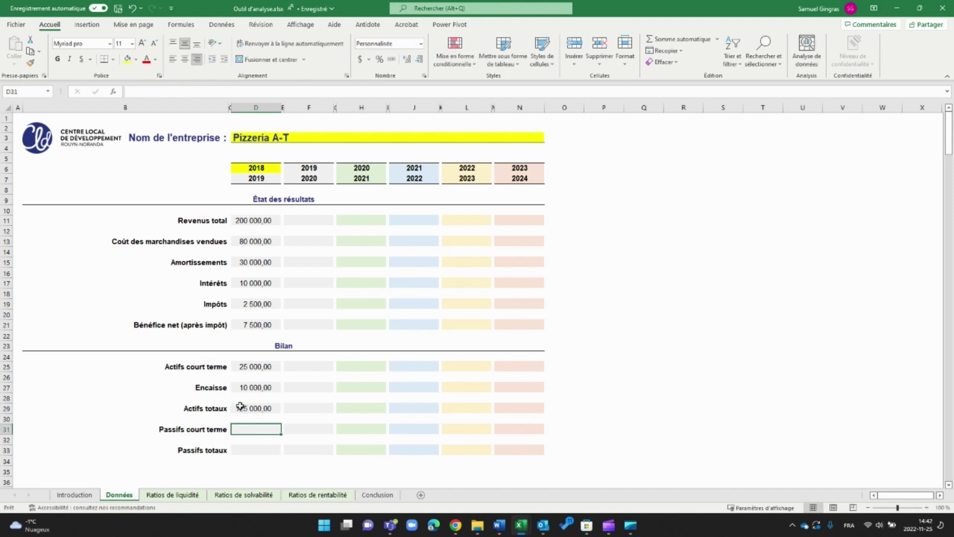
Enter 20000 for Passifs court terme and 120000 for Passifs totaux in the 2018-2019 column.
text(20000)
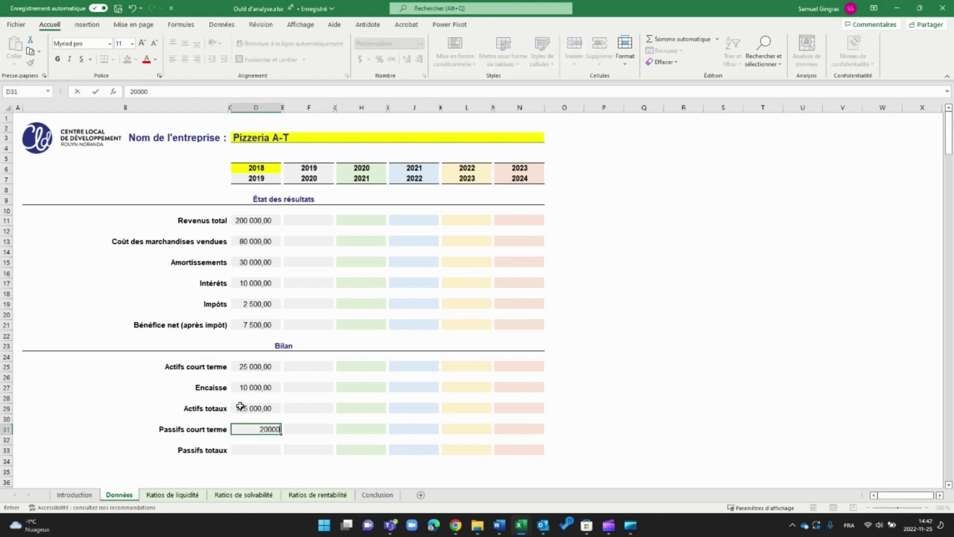
key(Return)
key(Down)
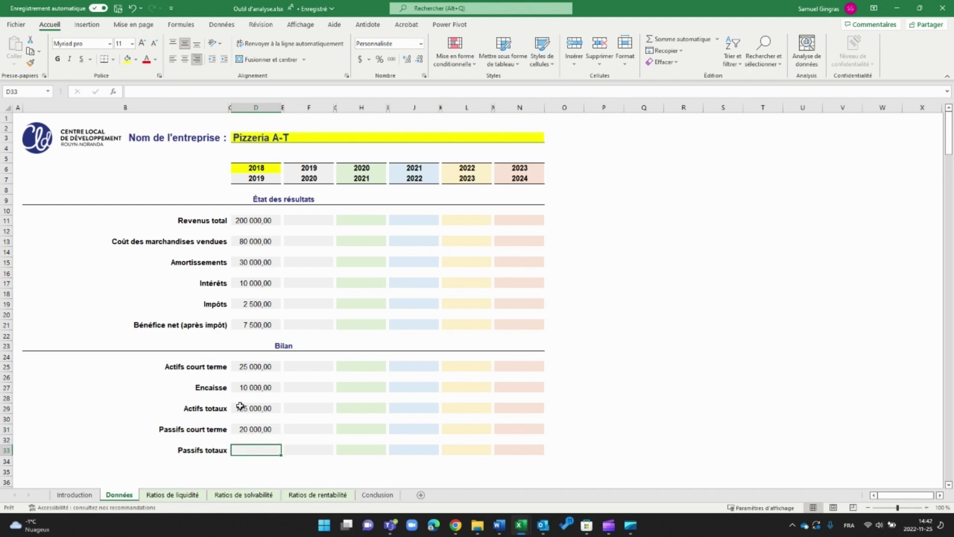
text(120)
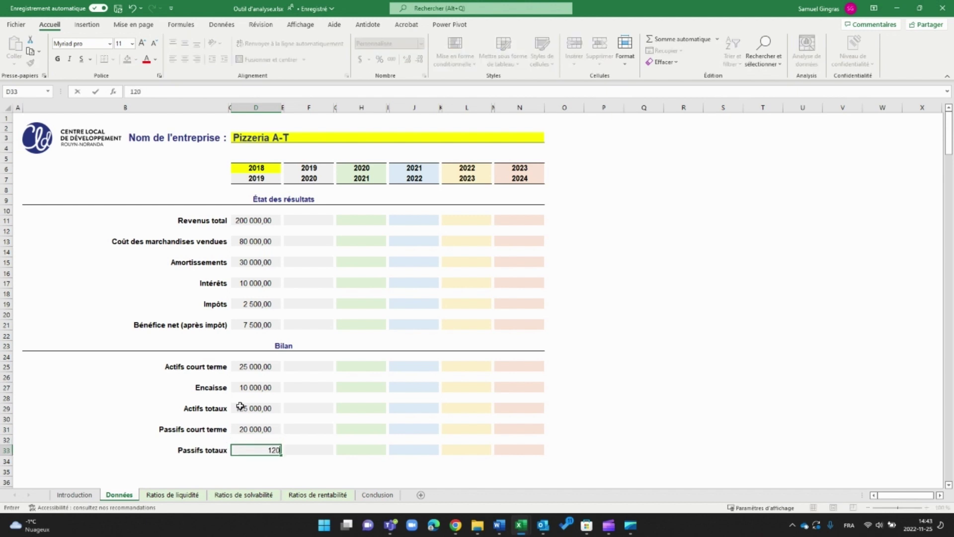
text(000)
Paste the 2019-2020 and 2020-2021 figures into the Données sheet, with the Bilan block starting at F25 and the État des résultats block at F11.
click(274, 221)
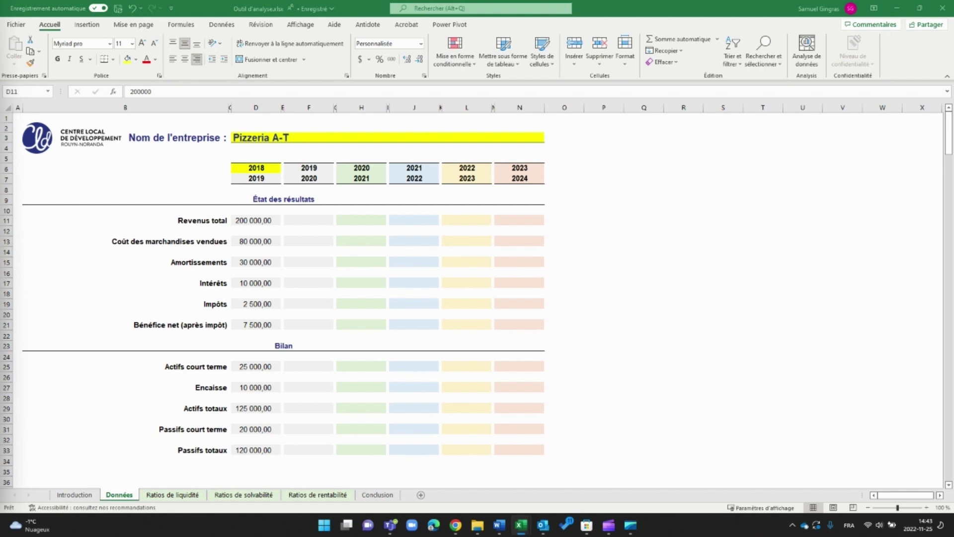
key(ctrl+c)
click(304, 366)
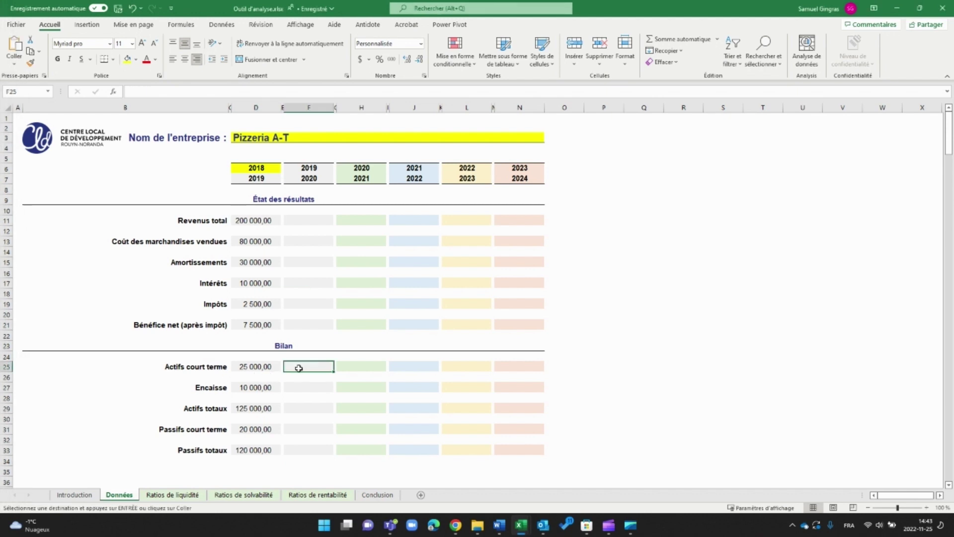
key(ctrl+v)
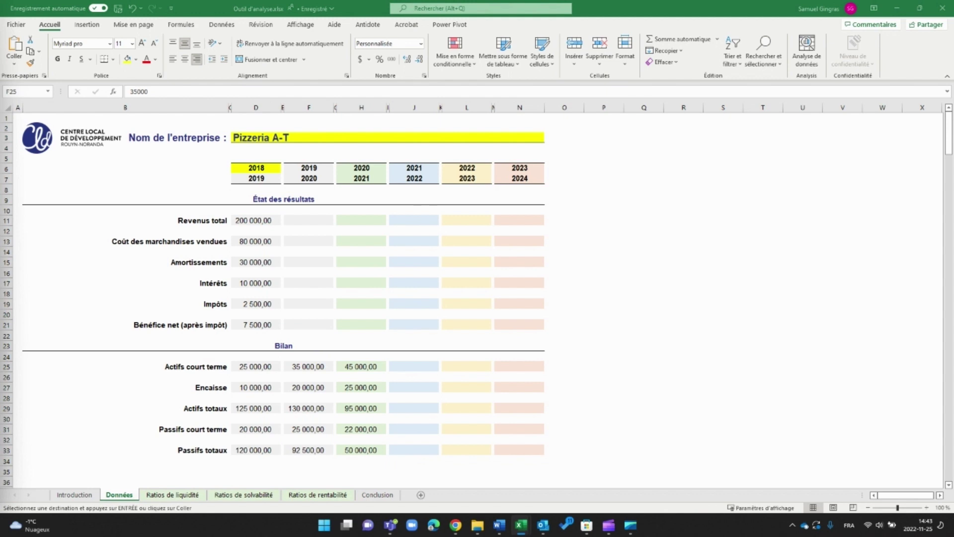
click(297, 219)
key(ctrl+v)
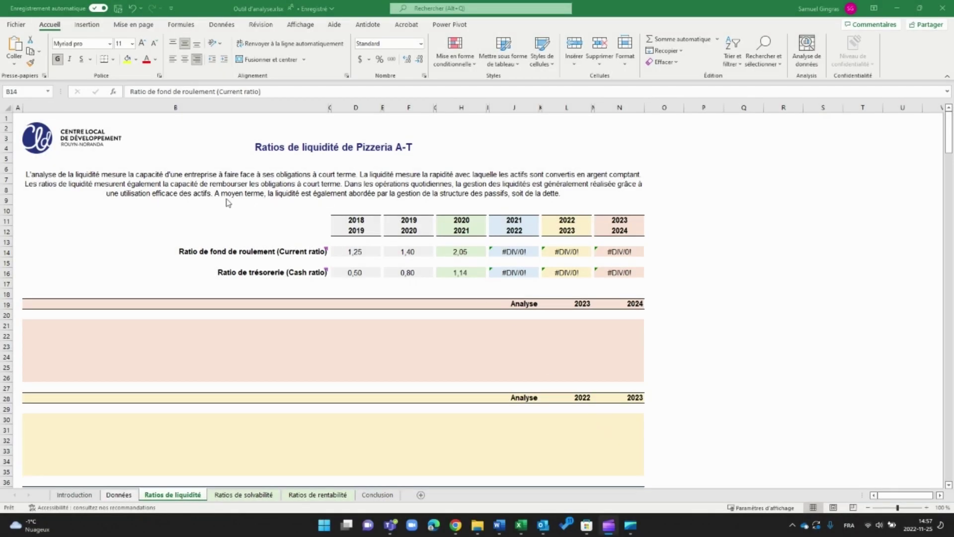
Review the current ratio row and the yearly analysis blocks on the Ratios de liquidité sheet.
click(293, 250)
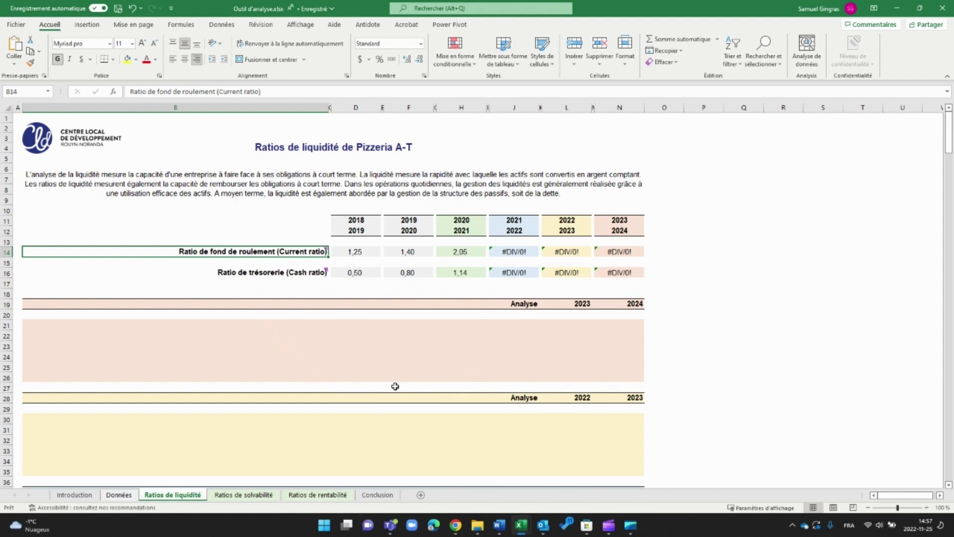
scroll(395, 386, down, 1)
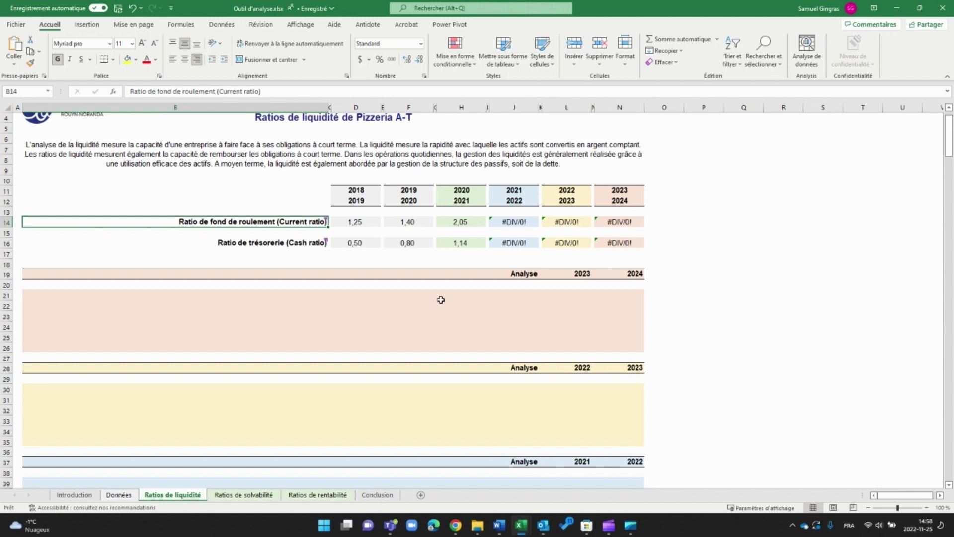
scroll(441, 299, up, 1)
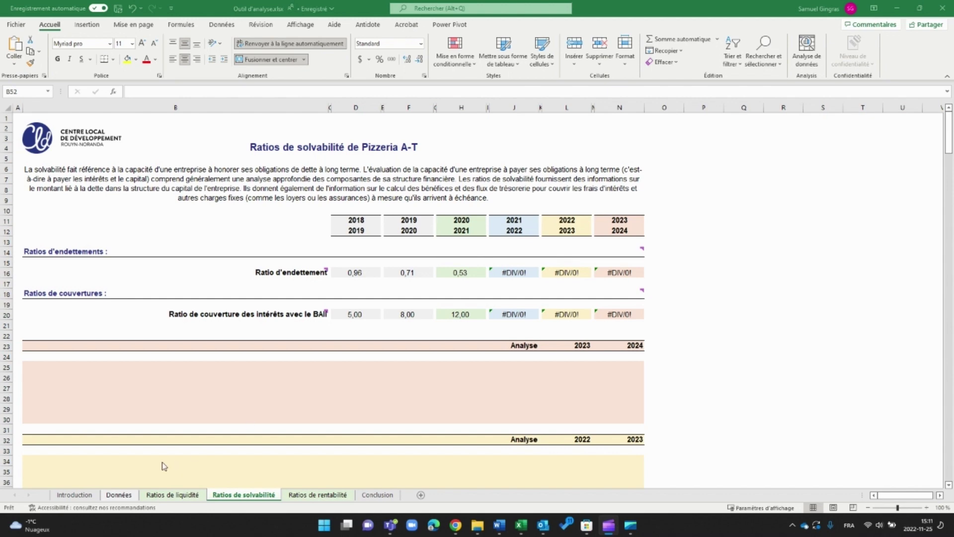
Examine the Intérêts, Bénéfice net and Revenus total rows for 2018 to 2021 on the Données sheet.
click(125, 499)
click(124, 499)
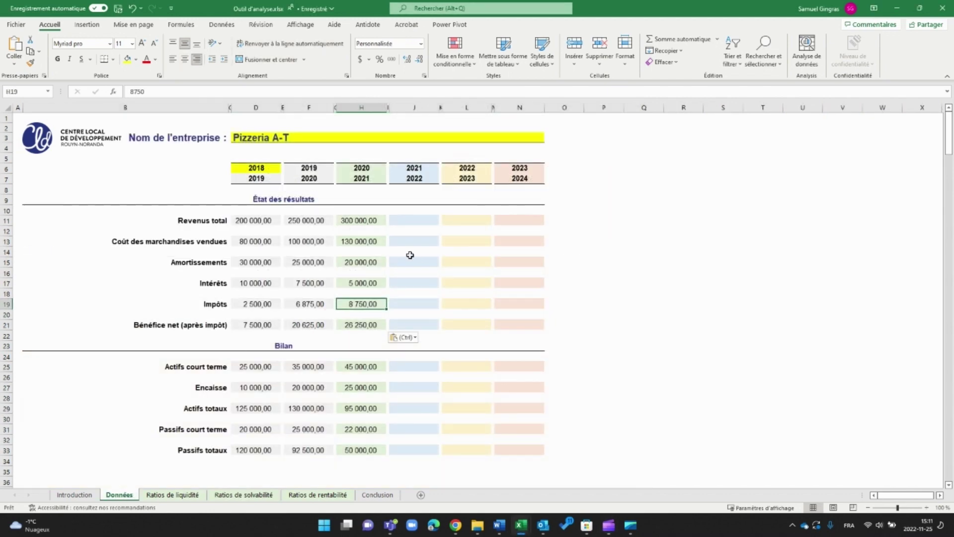
drag(254, 283, 374, 284)
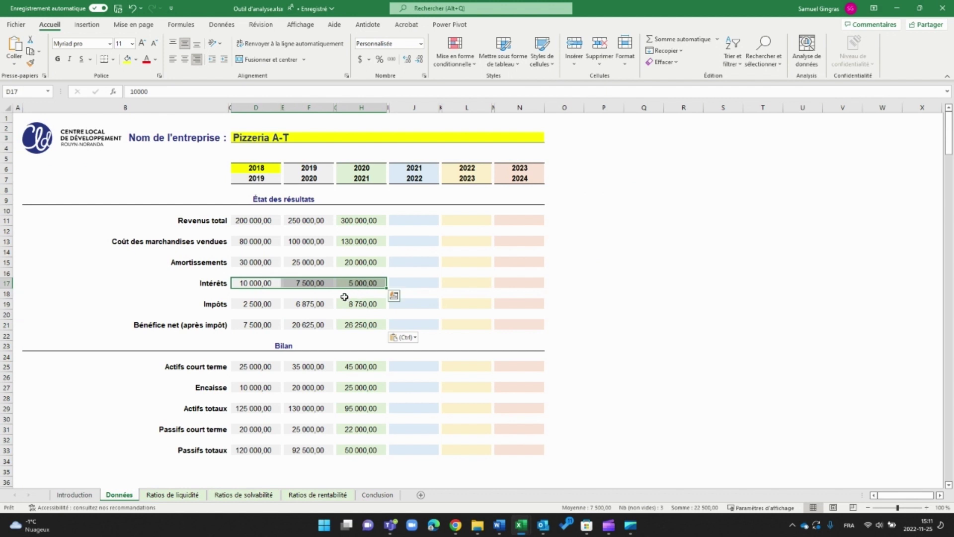
drag(254, 326, 355, 325)
click(251, 222)
drag(251, 222, 355, 221)
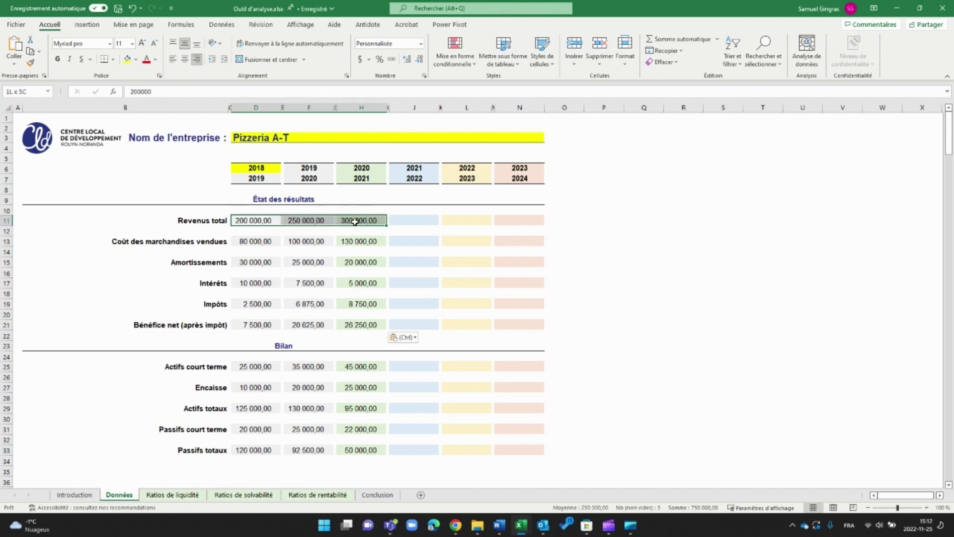
Look through the yearly analysis blocks on the Ratios de solvabilité sheet, down to the 2020-2021 block.
click(235, 497)
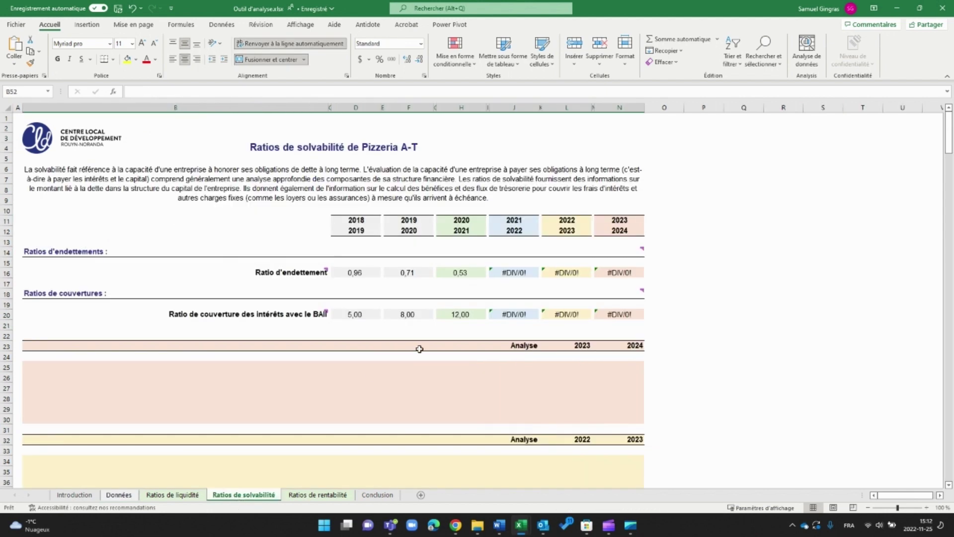
click(464, 381)
scroll(464, 380, down, 10)
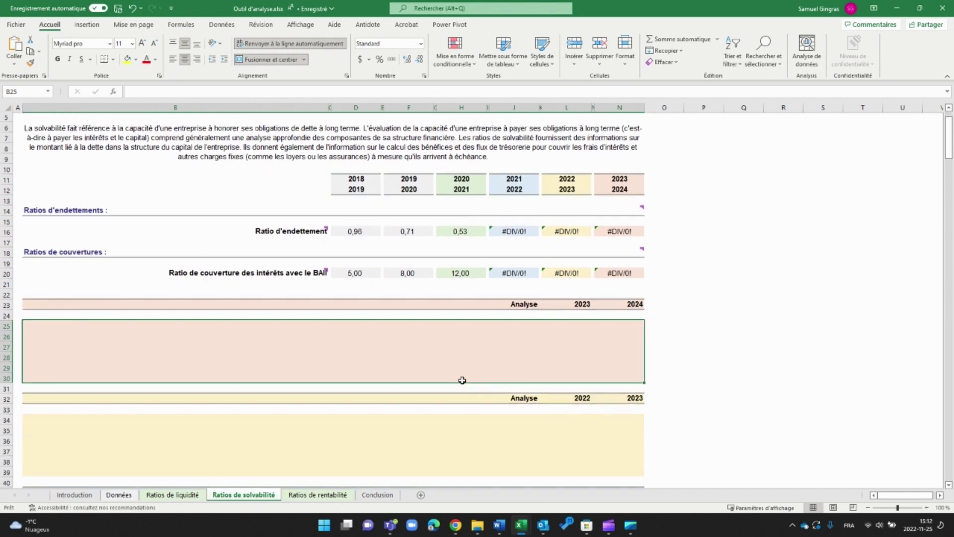
click(430, 358)
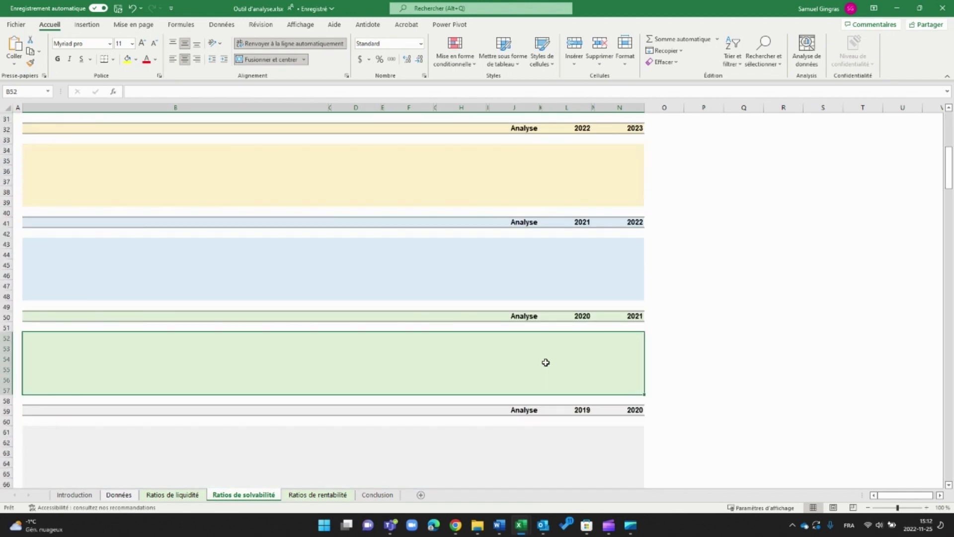
scroll(546, 362, up, 10)
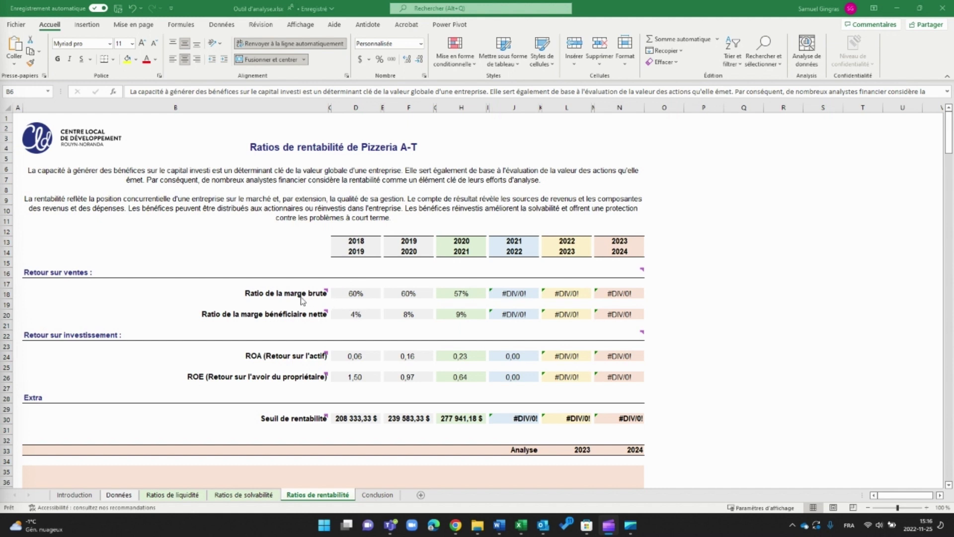
Inspect the gross margin and net profit margin ratios for the first three years on the Ratios de rentabilité sheet.
click(346, 294)
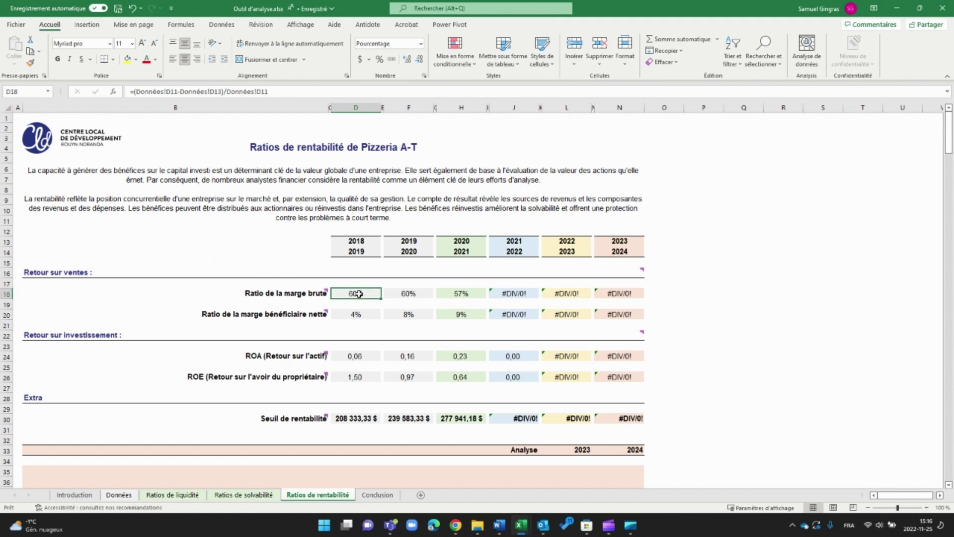
click(404, 296)
click(451, 293)
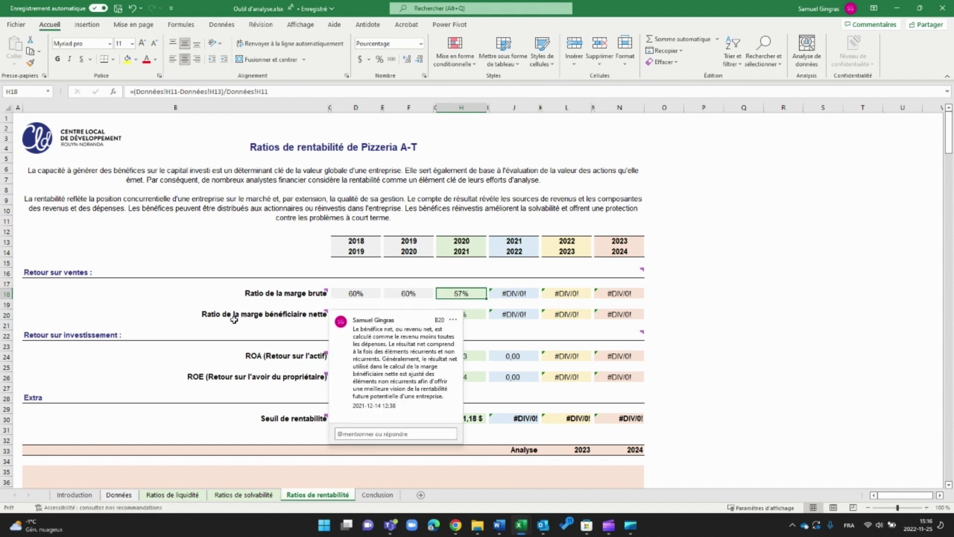
click(431, 278)
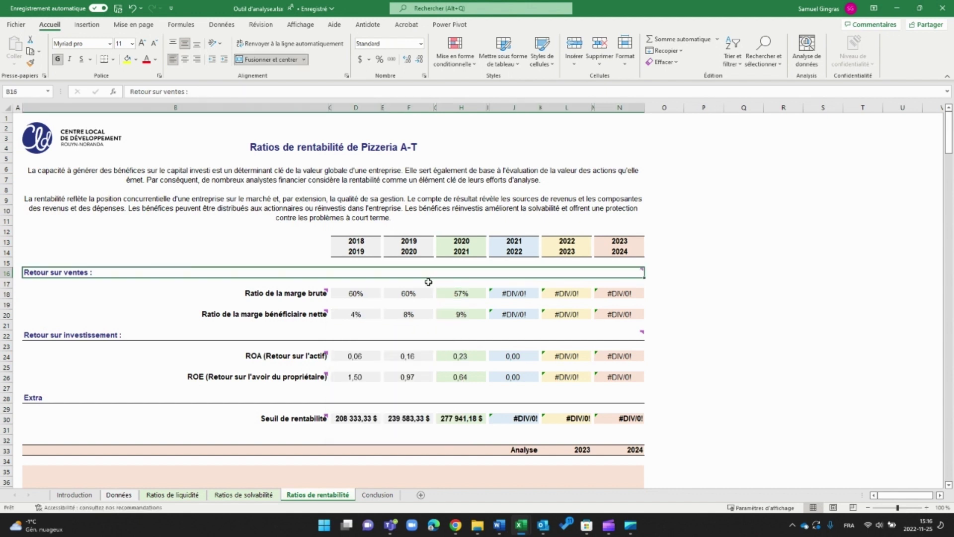
click(378, 314)
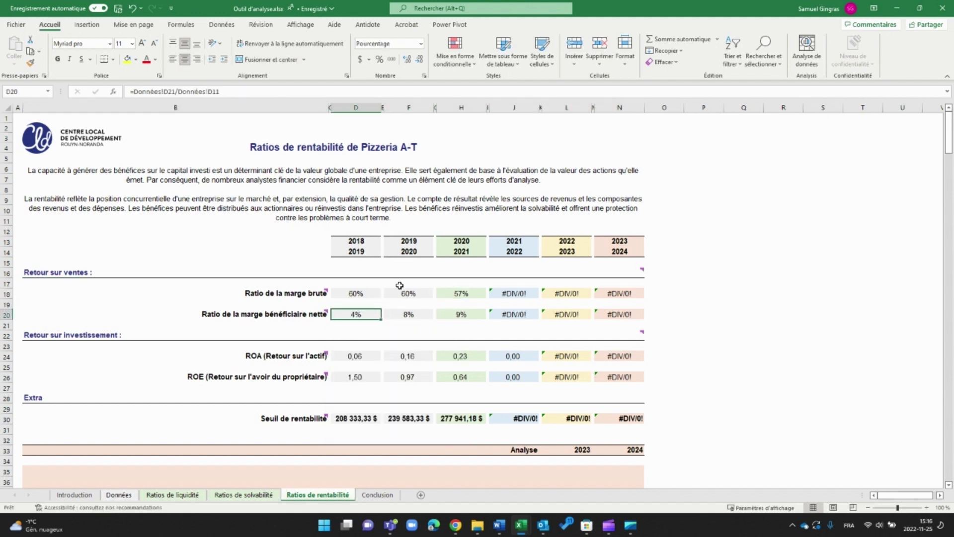
click(417, 315)
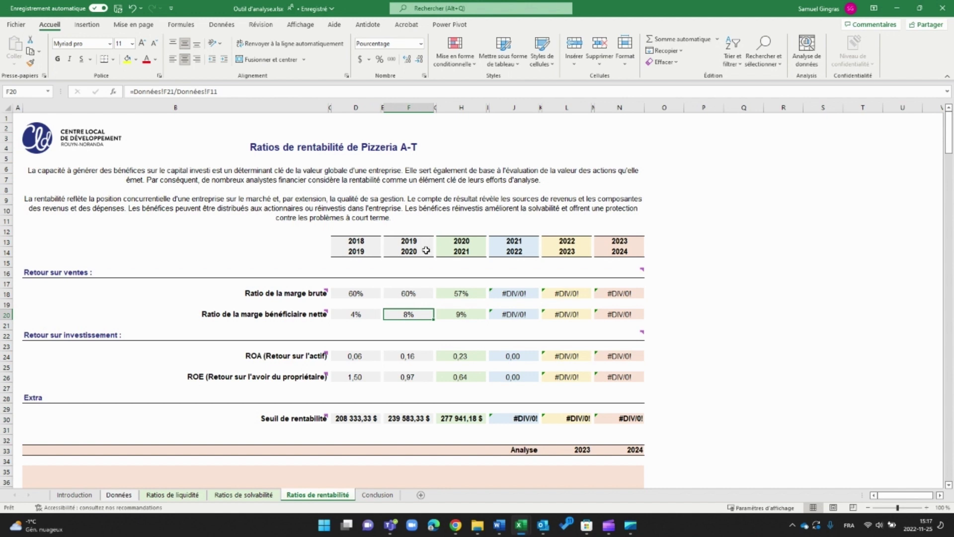
click(472, 315)
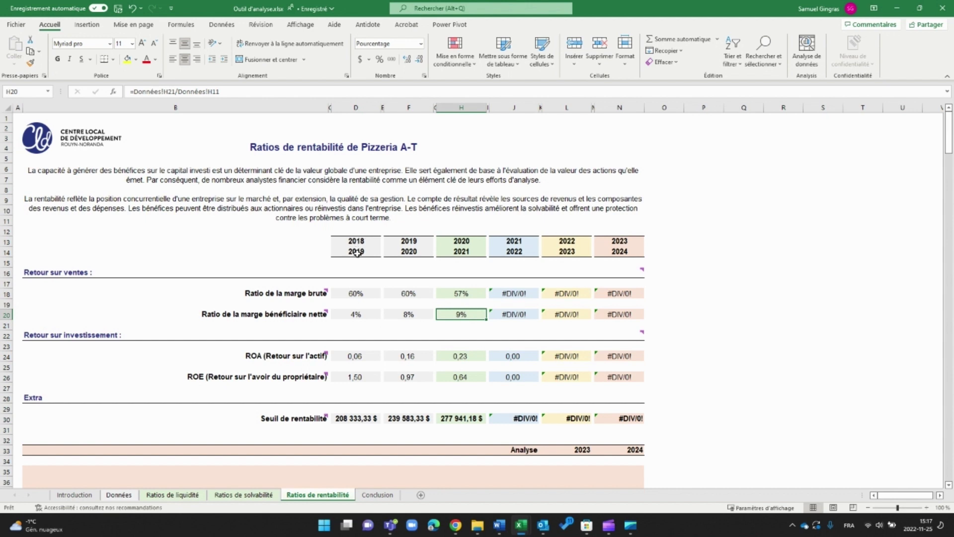
Inspect the ROA (Retour sur l'actif) cells for 2018-2019, 2019-2020 and 2020-2021.
click(365, 357)
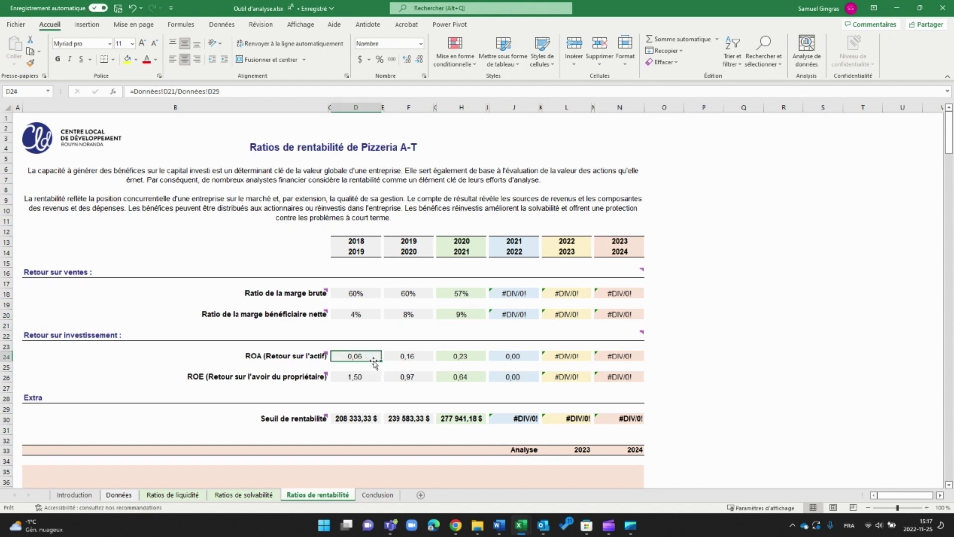
click(412, 357)
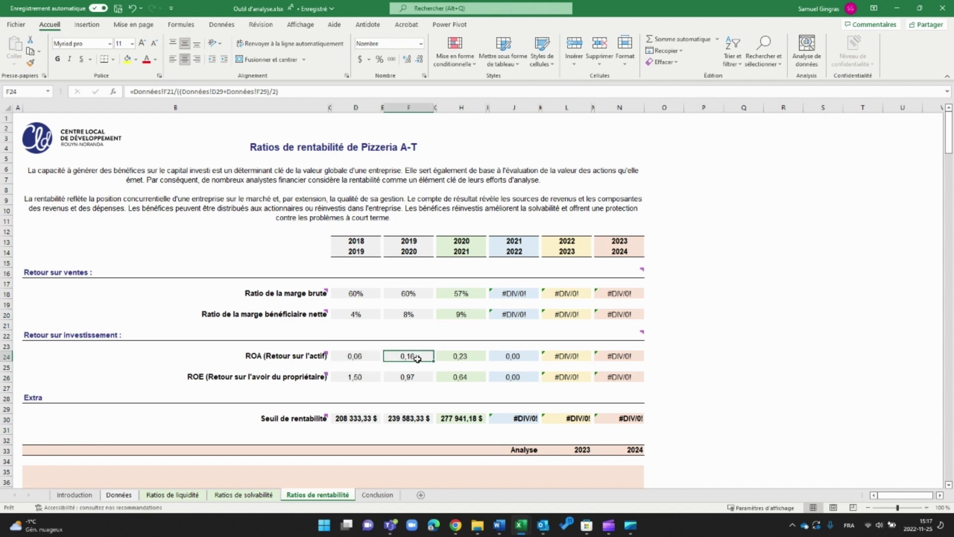
click(455, 358)
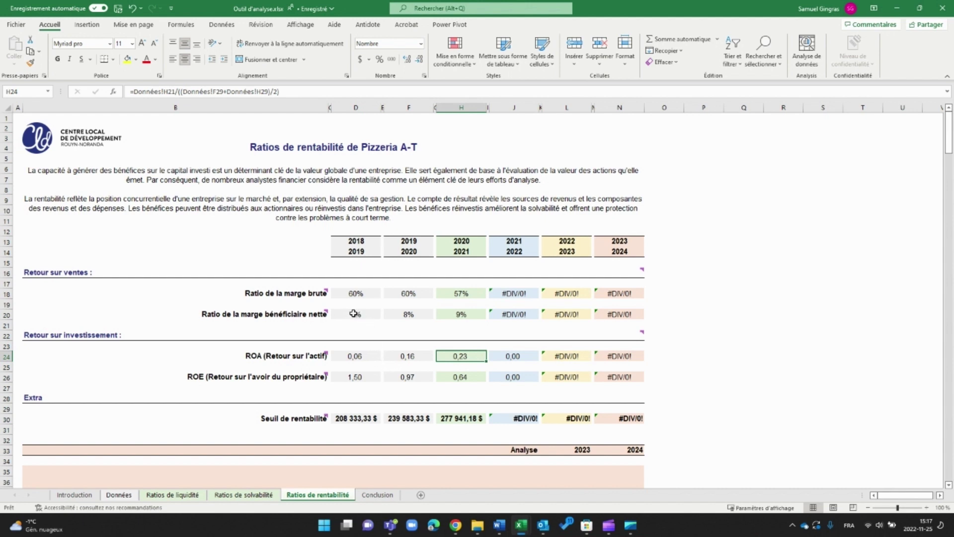
Compare the Bénéfice net and Actifs totaux rows across 2018 to 2021 on the Données sheet.
click(119, 495)
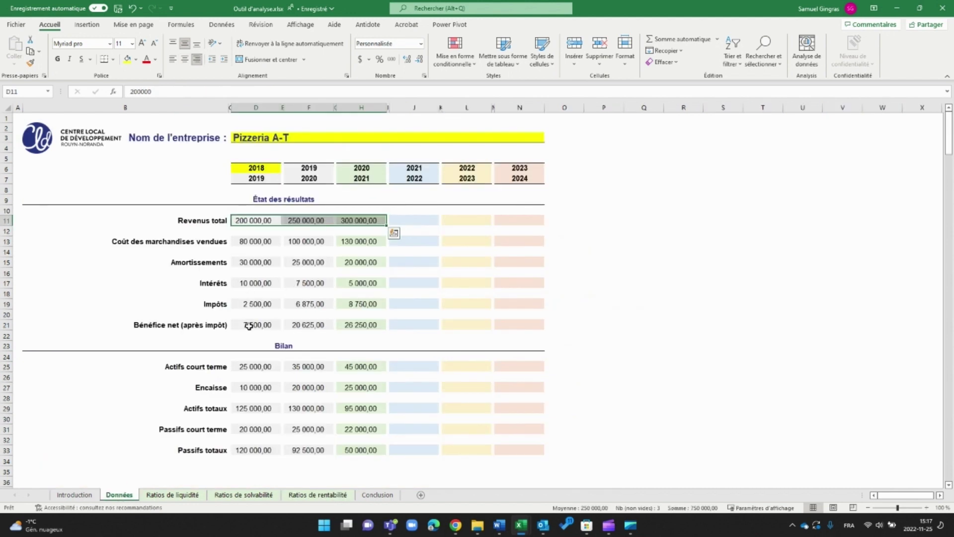
drag(248, 325, 359, 327)
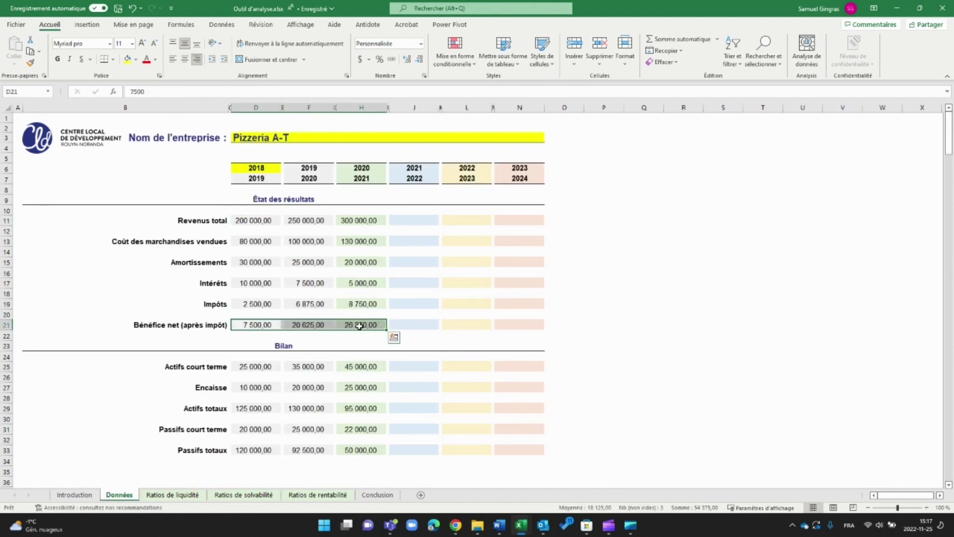
drag(249, 408, 354, 408)
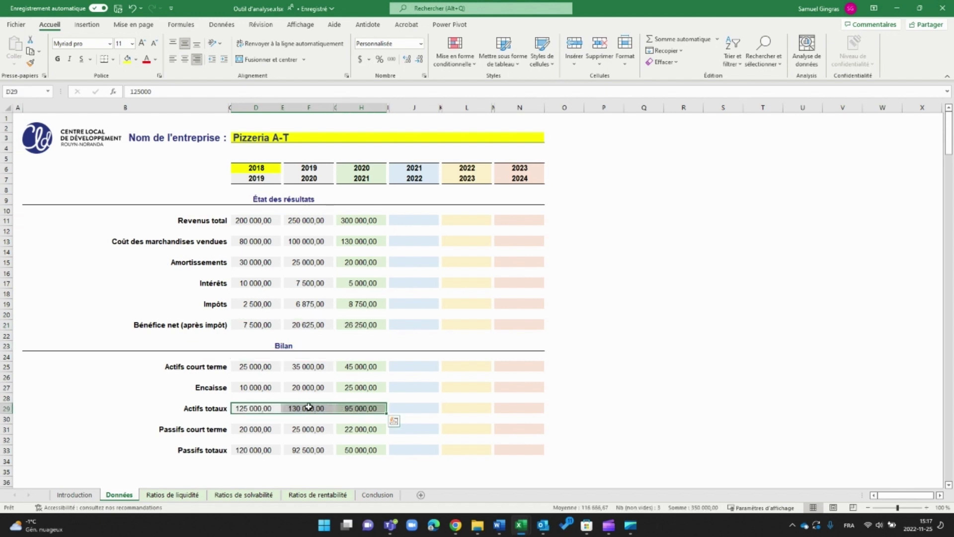
click(250, 407)
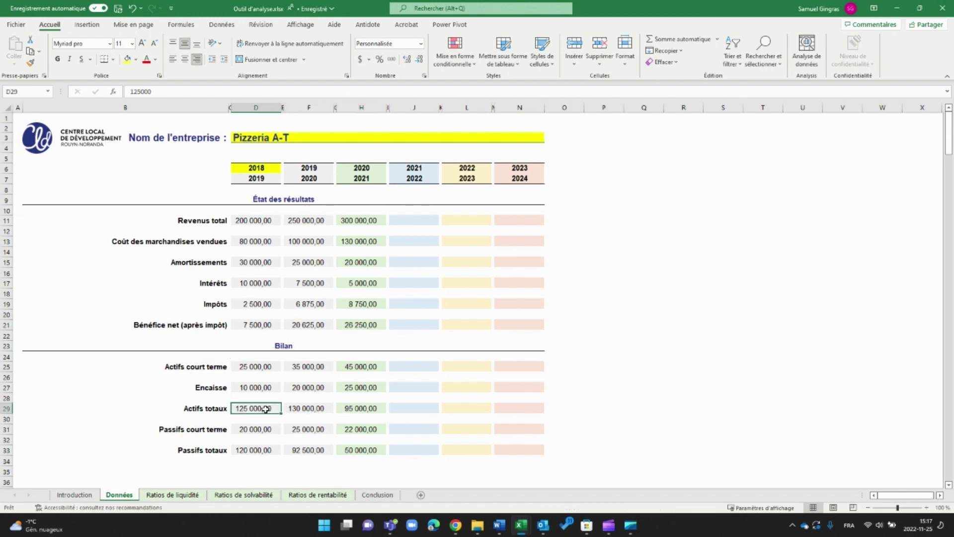
click(359, 407)
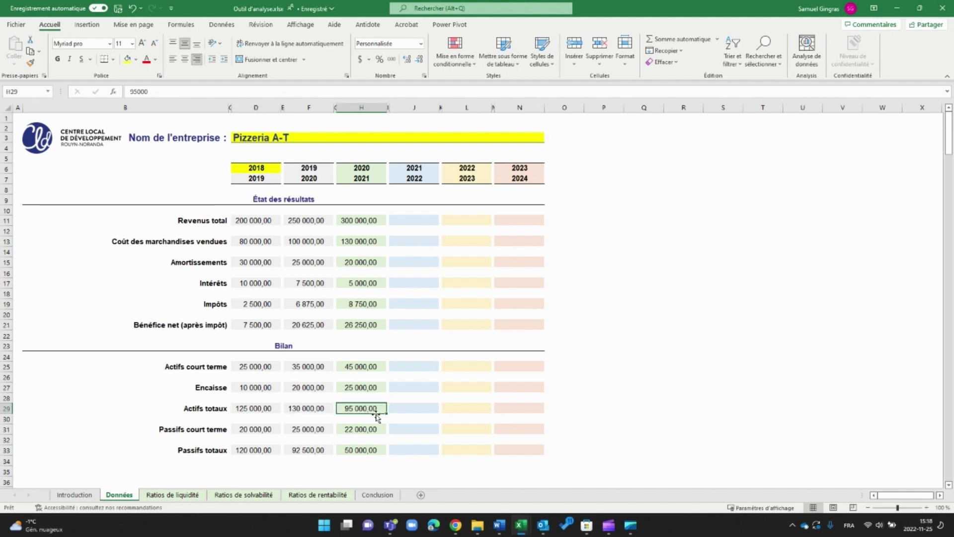
On the Ratios de rentabilité sheet, inspect the ROE (Retour sur l'avoir du propriétaire) cells for the first three years.
click(332, 495)
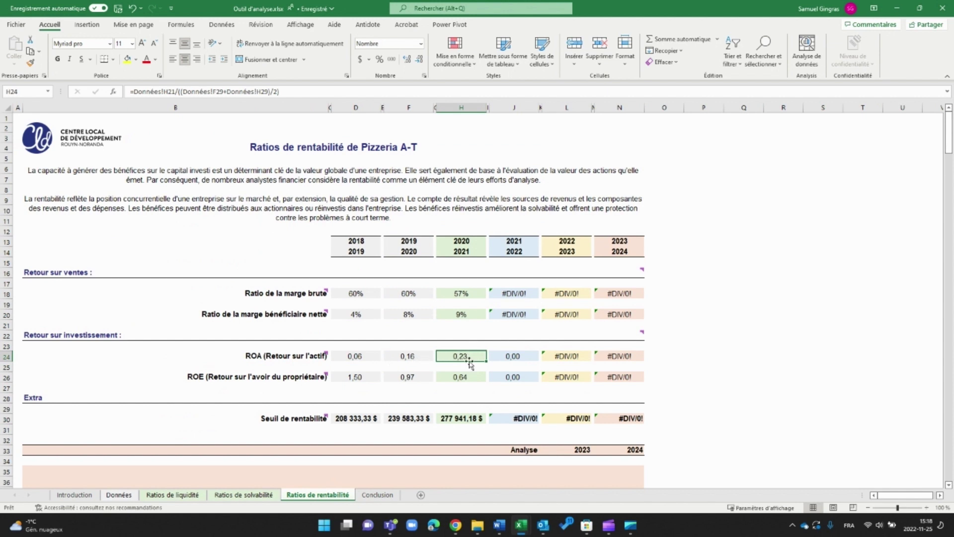
click(357, 377)
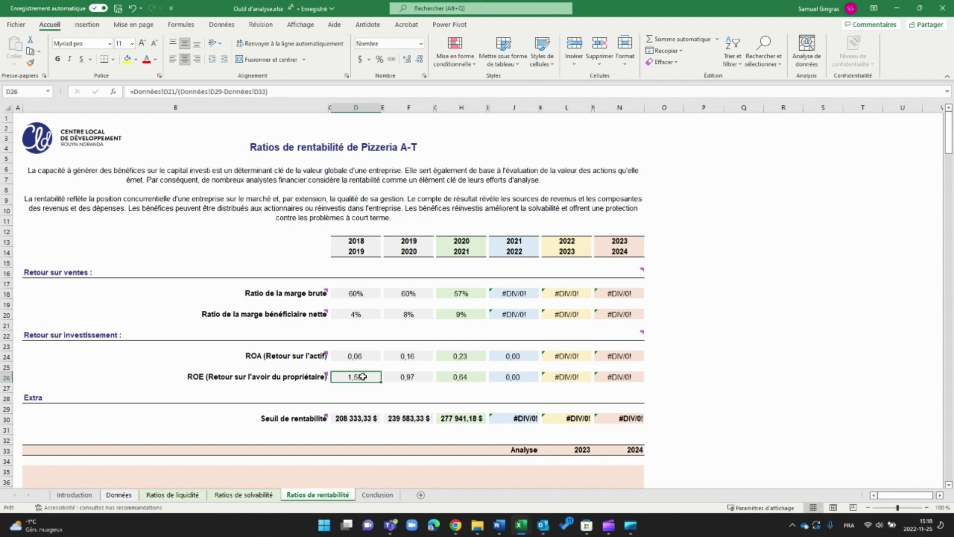
click(418, 378)
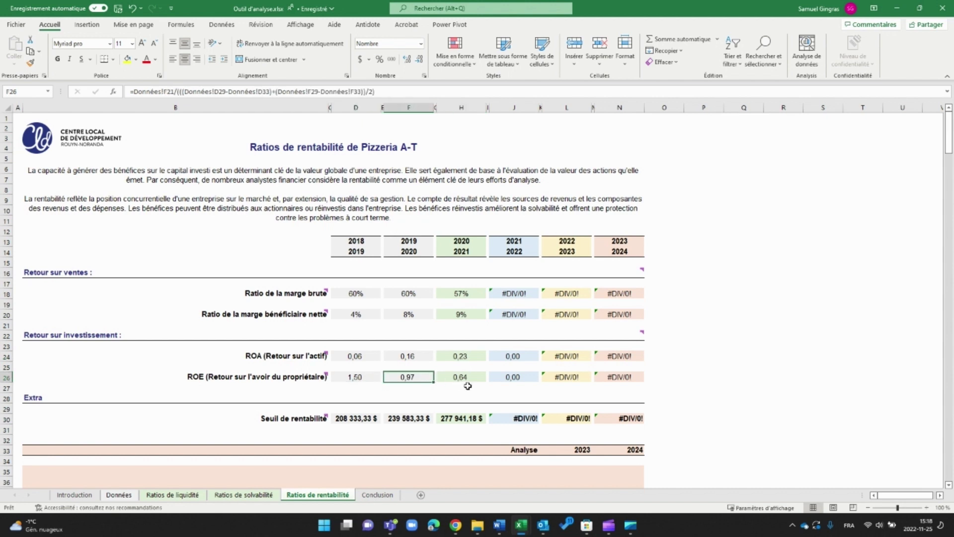
click(469, 378)
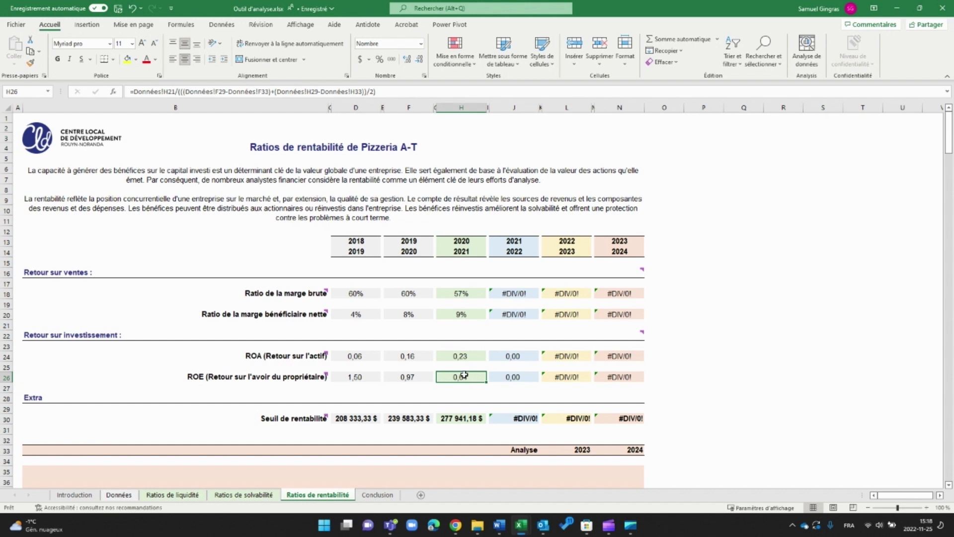
Inspect the Seuil de rentabilité cells for the first three years and view the analysis blocks below them.
click(342, 420)
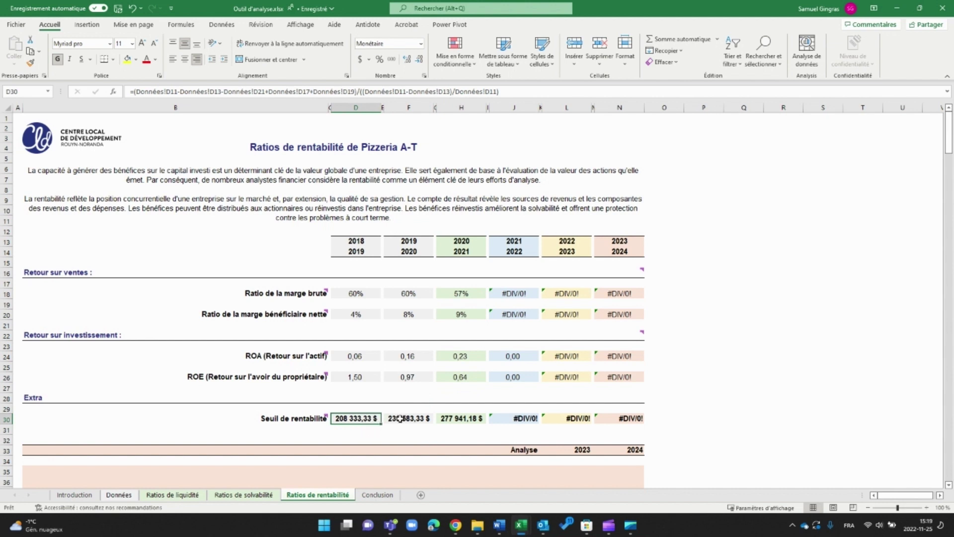
click(417, 420)
click(466, 418)
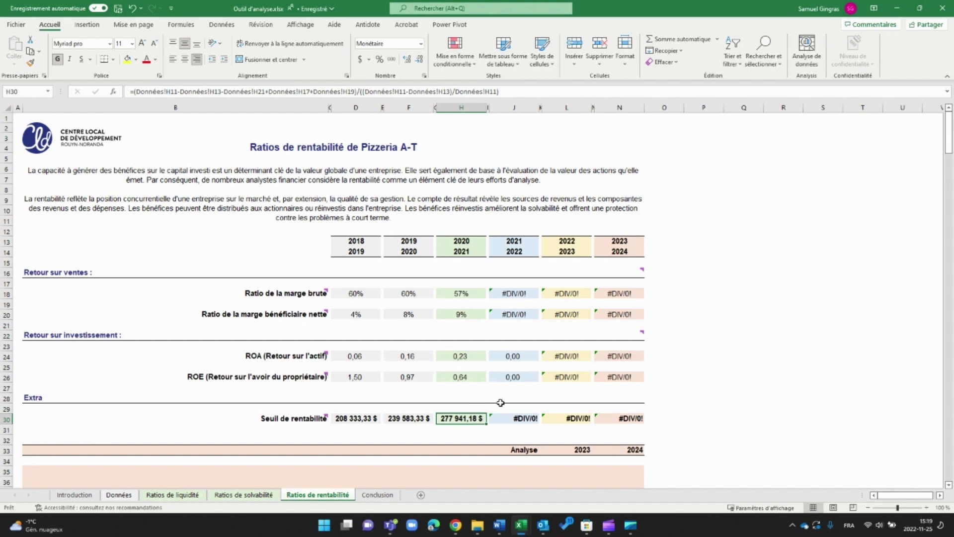
mouse_move(303, 418)
scroll(514, 419, down, 9)
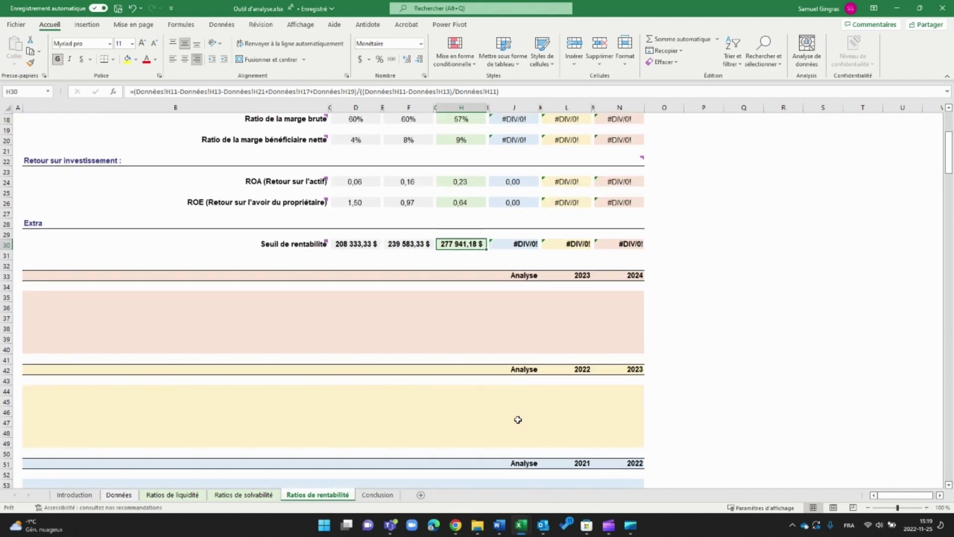
Select the empty 2020-2021 Analyse block and view the neighbouring analysis blocks down to 2018-2019.
scroll(518, 420, down, 2)
click(507, 432)
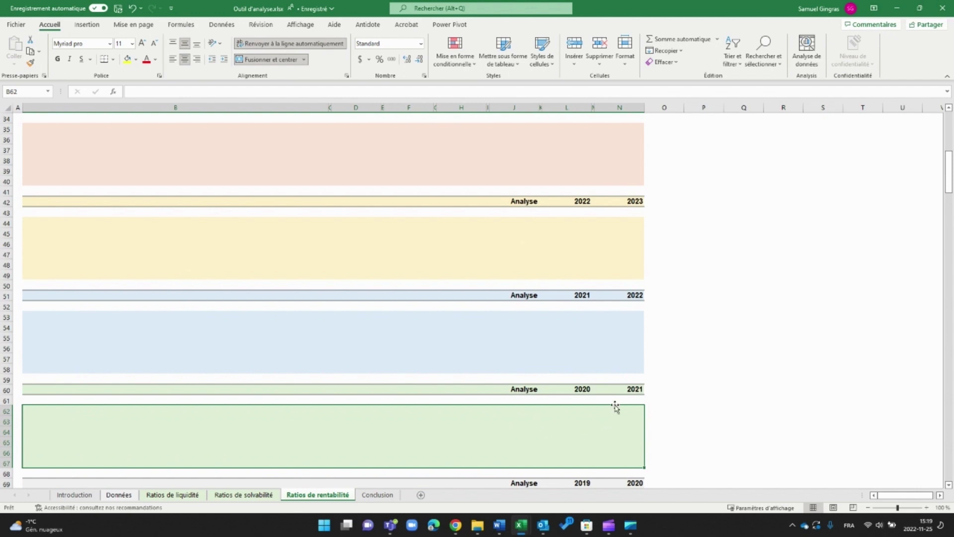
scroll(383, 445, down, 4)
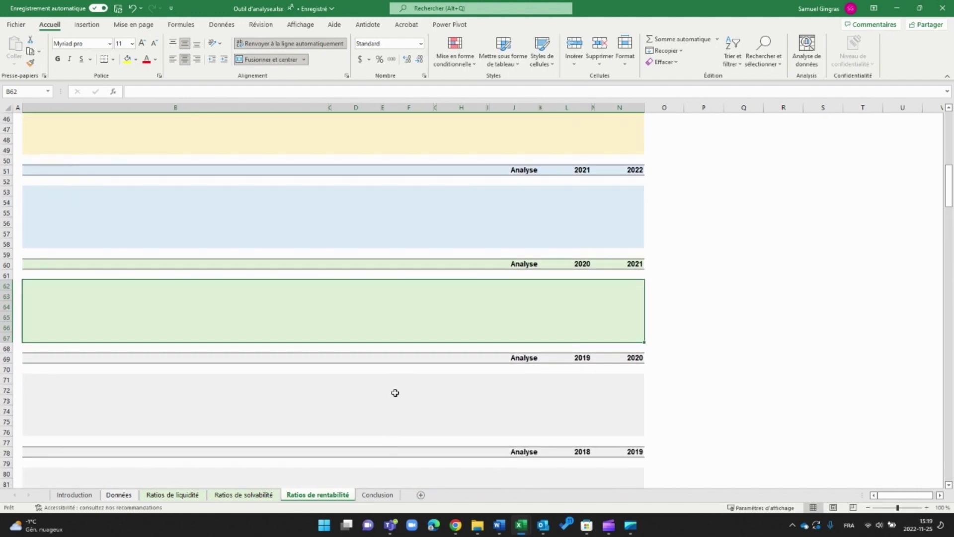
Inspect the ROE cells for 2018-2019 and 2019-2020 and the 2019-2020 Ratio de la marge bénéficiaire nette cell.
scroll(398, 378, up, 4)
scroll(404, 353, up, 5)
scroll(418, 361, up, 3)
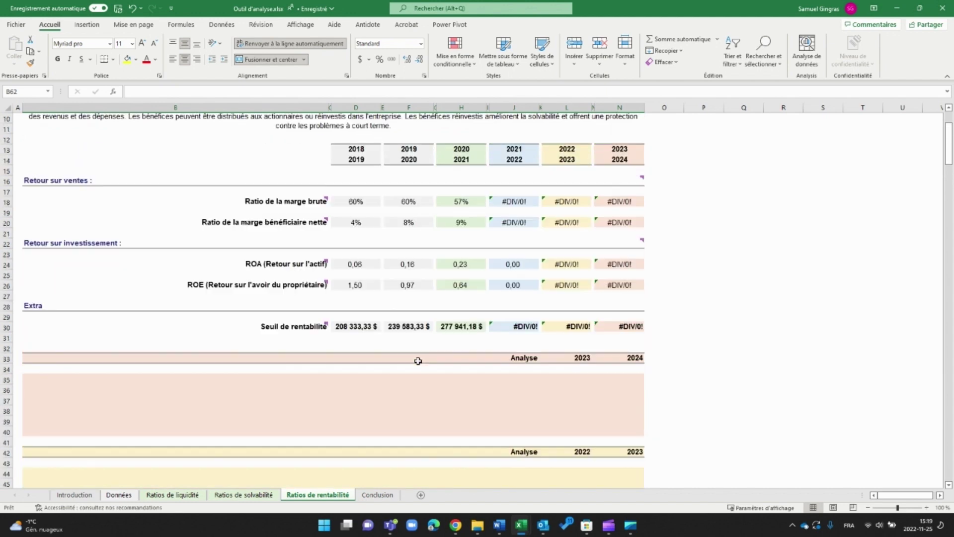
scroll(436, 365, up, 1)
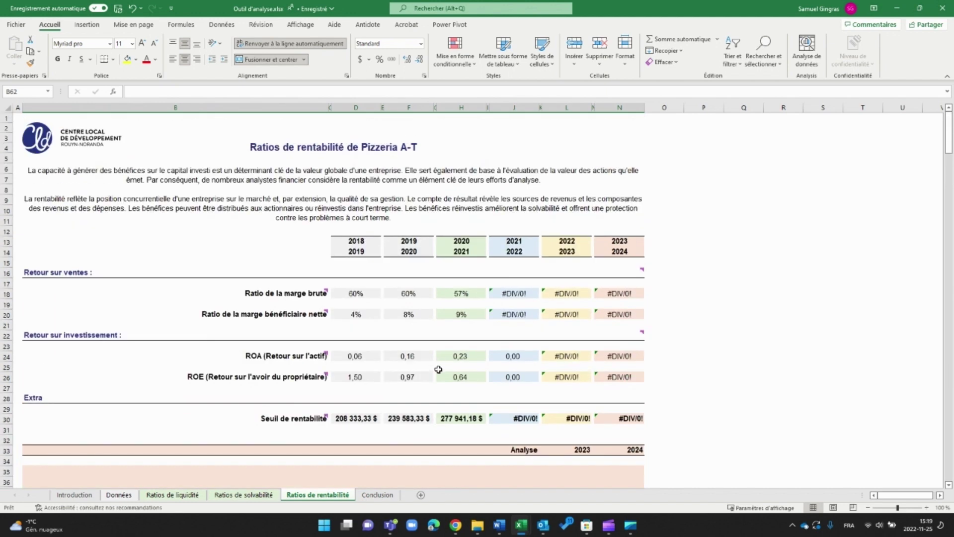
click(347, 377)
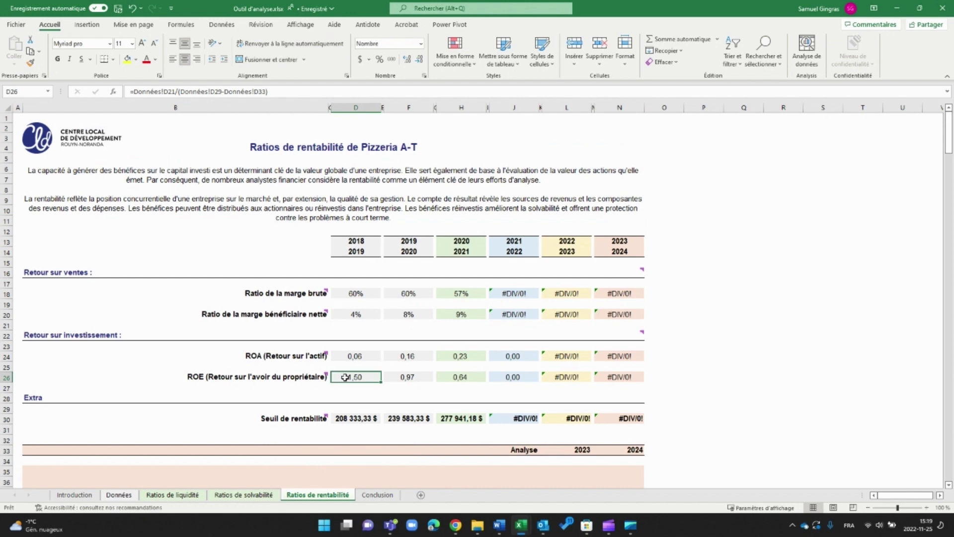
click(398, 379)
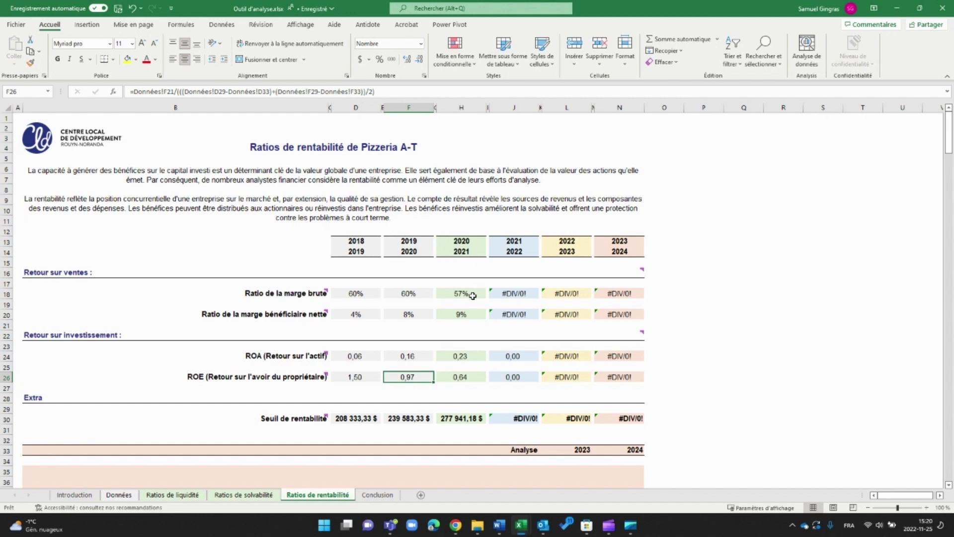
click(408, 314)
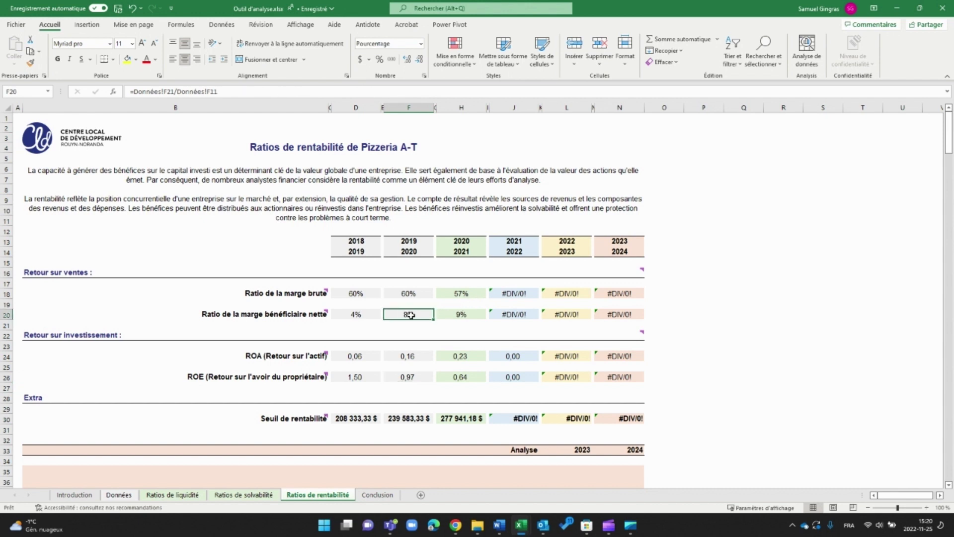